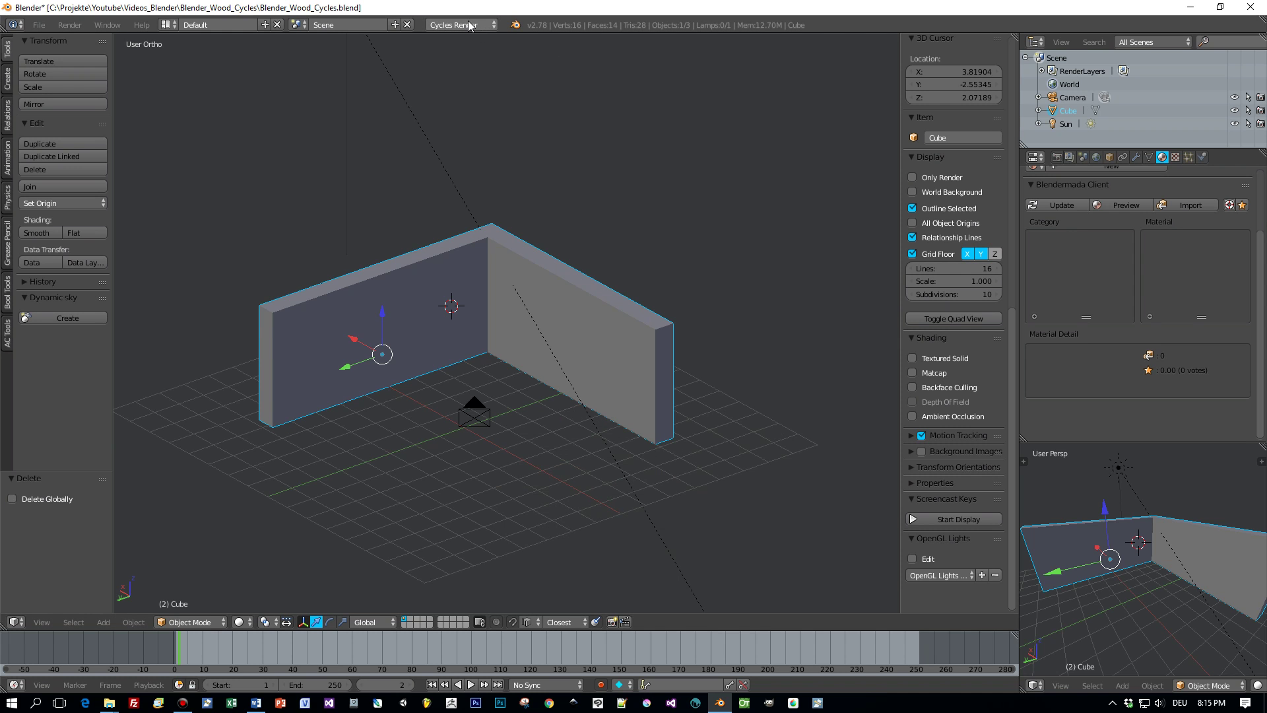
- Keep Cycles Render as the render engine and orbit the view around the wall corner
left_click(470, 25)
left_click(482, 70)
mouse_move(591, 319)
middle_mouse_down()
mouse_move(668, 336)
mouse_move(606, 319)
mouse_move(593, 330)
middle_mouse_up()
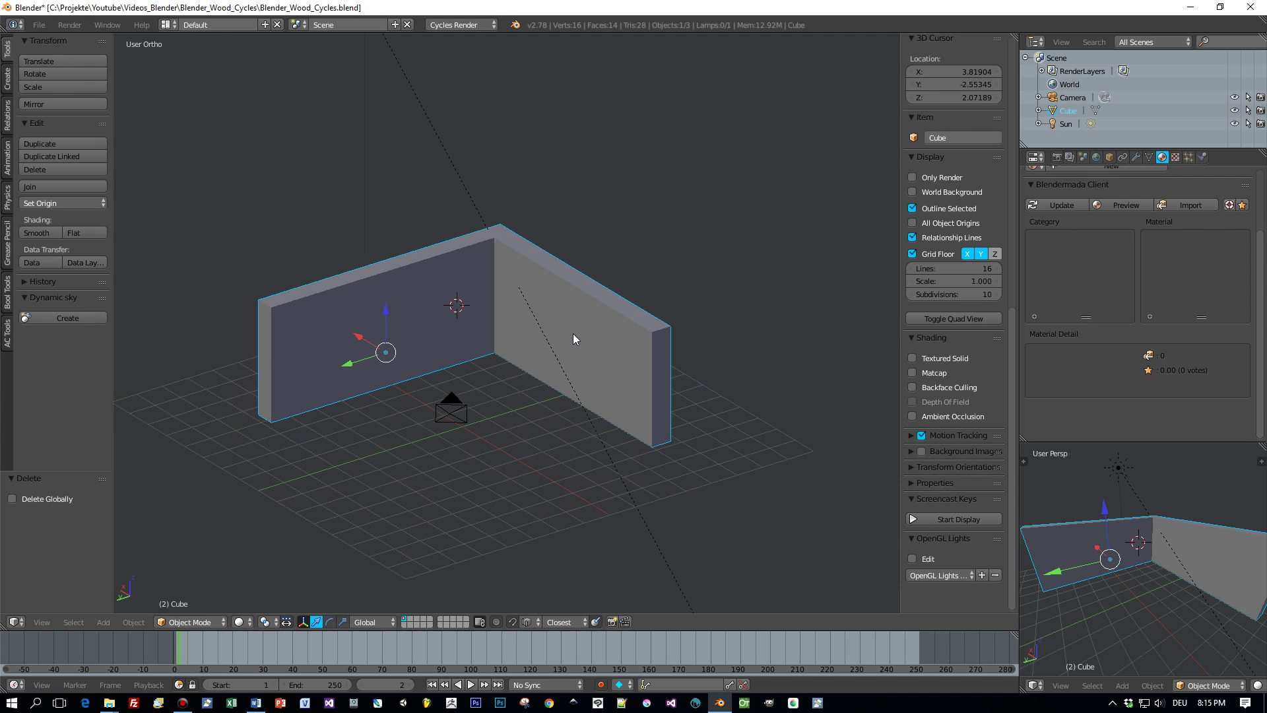
- Show the World settings and set the lower-right viewport's shading to Rendered
left_click(1096, 157)
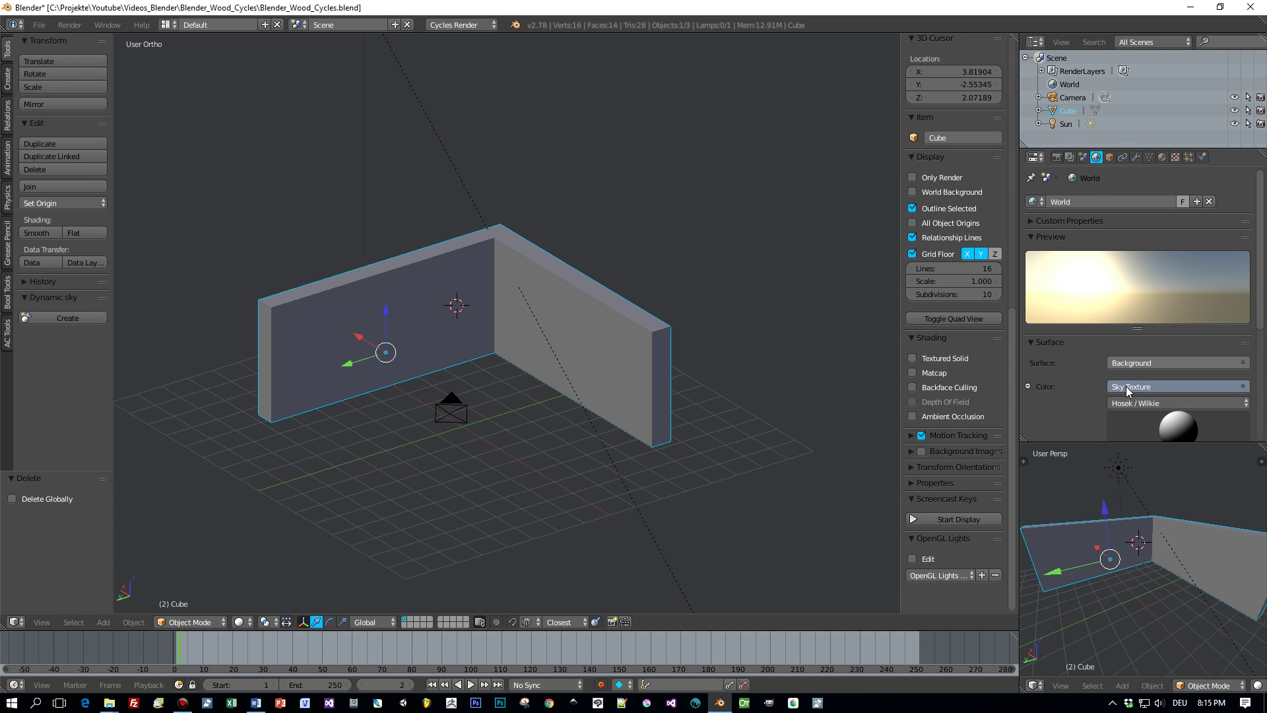
left_click(1259, 685)
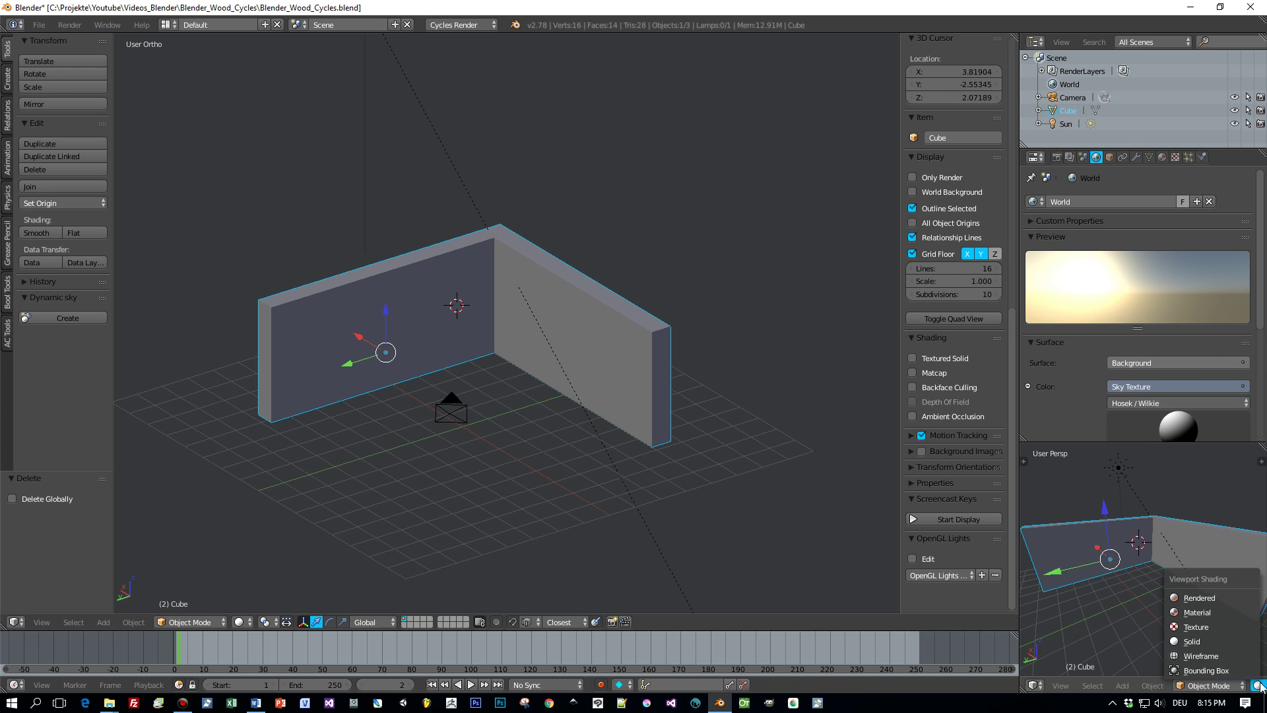
left_click(1227, 599)
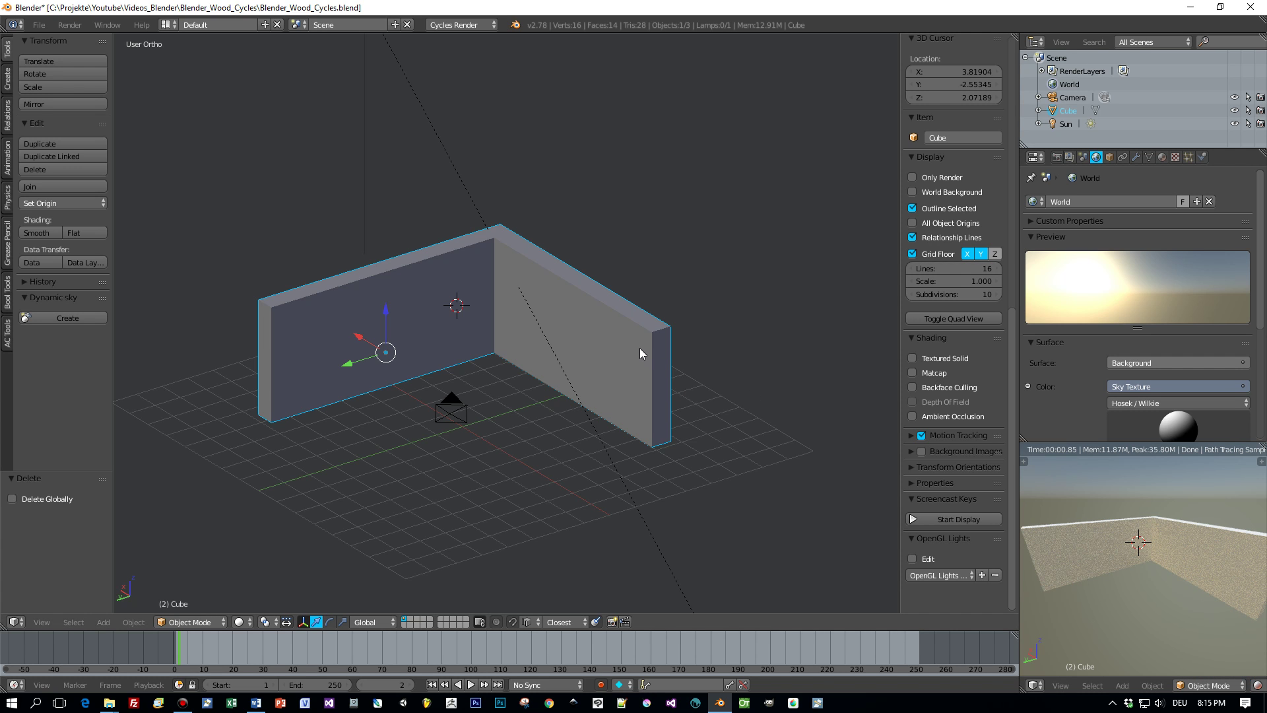
- Create a new wall material named matWall and set its colour to pure white
left_click(1162, 157)
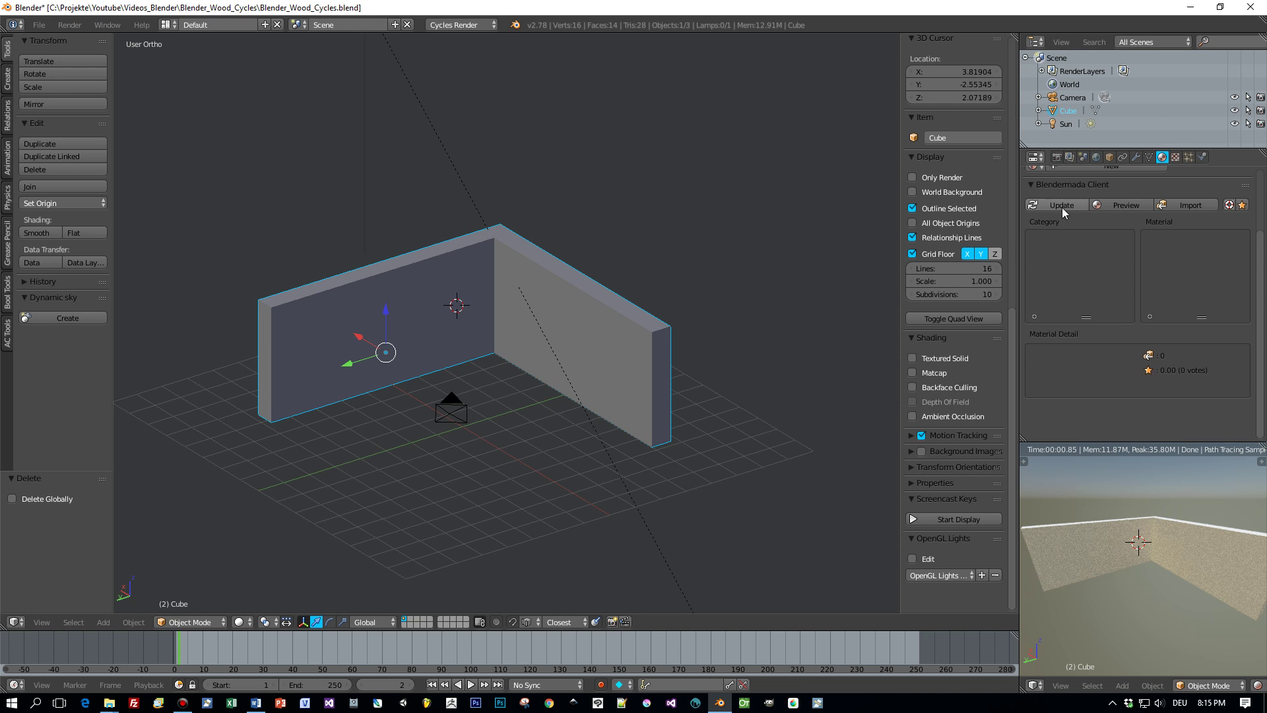
scroll(1063, 211, "up", 3)
left_click(1065, 246)
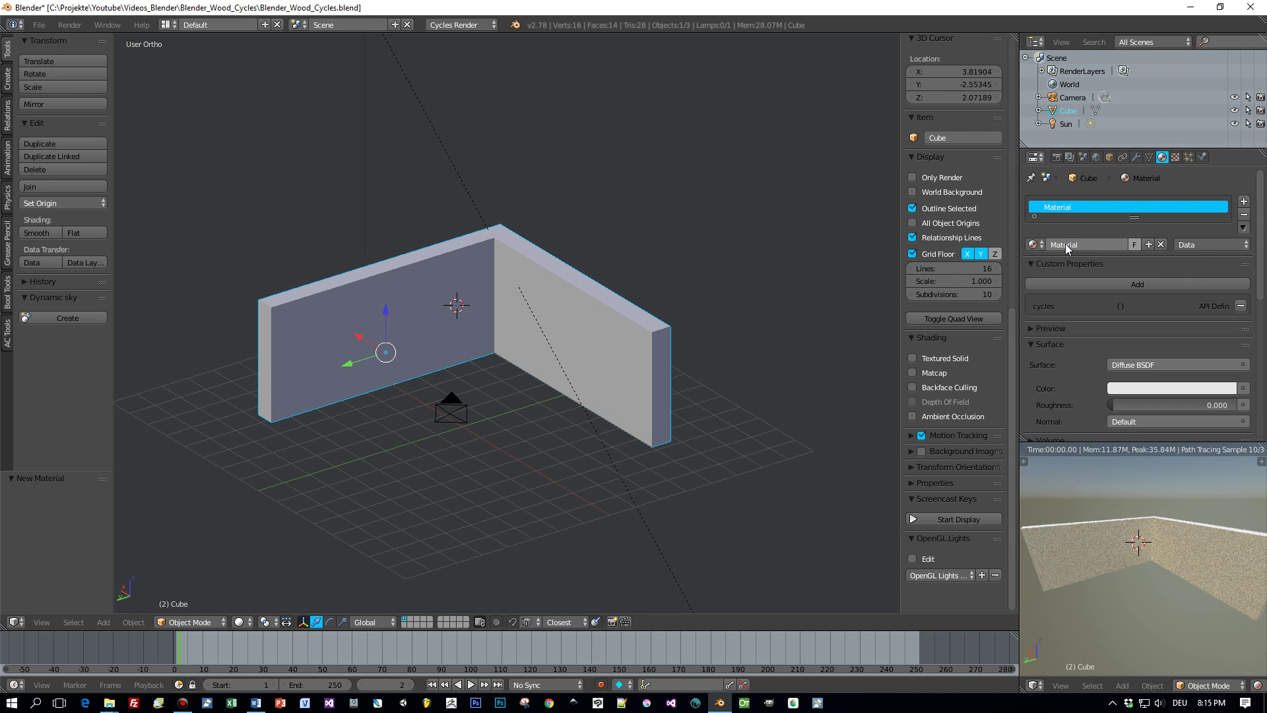
left_click(1067, 244)
type("ma")
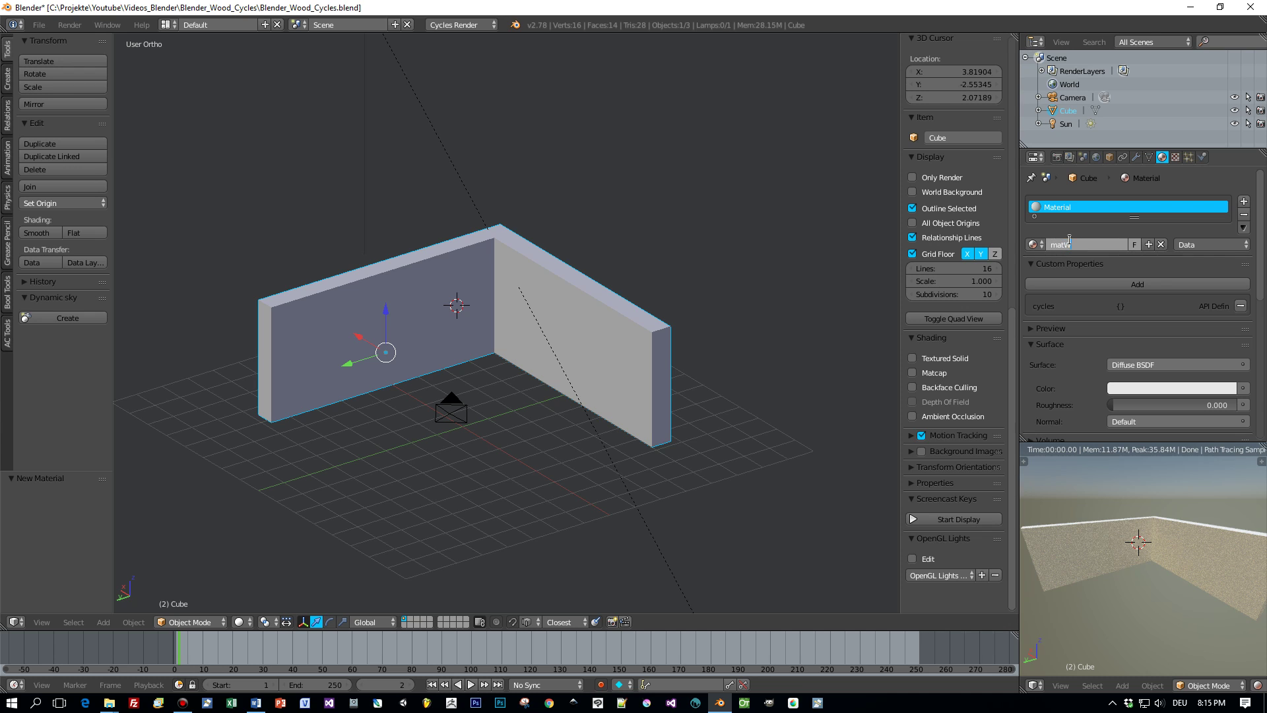
type("tWal")
key("Return")
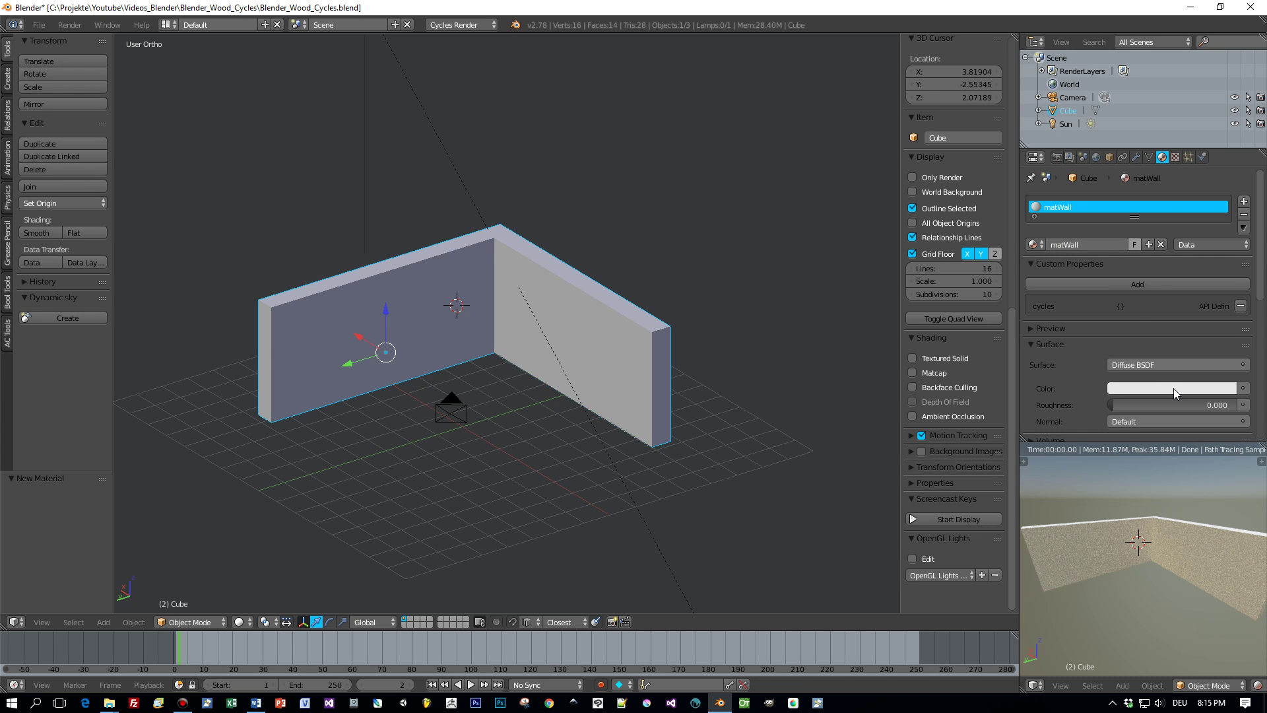
left_click(1174, 394)
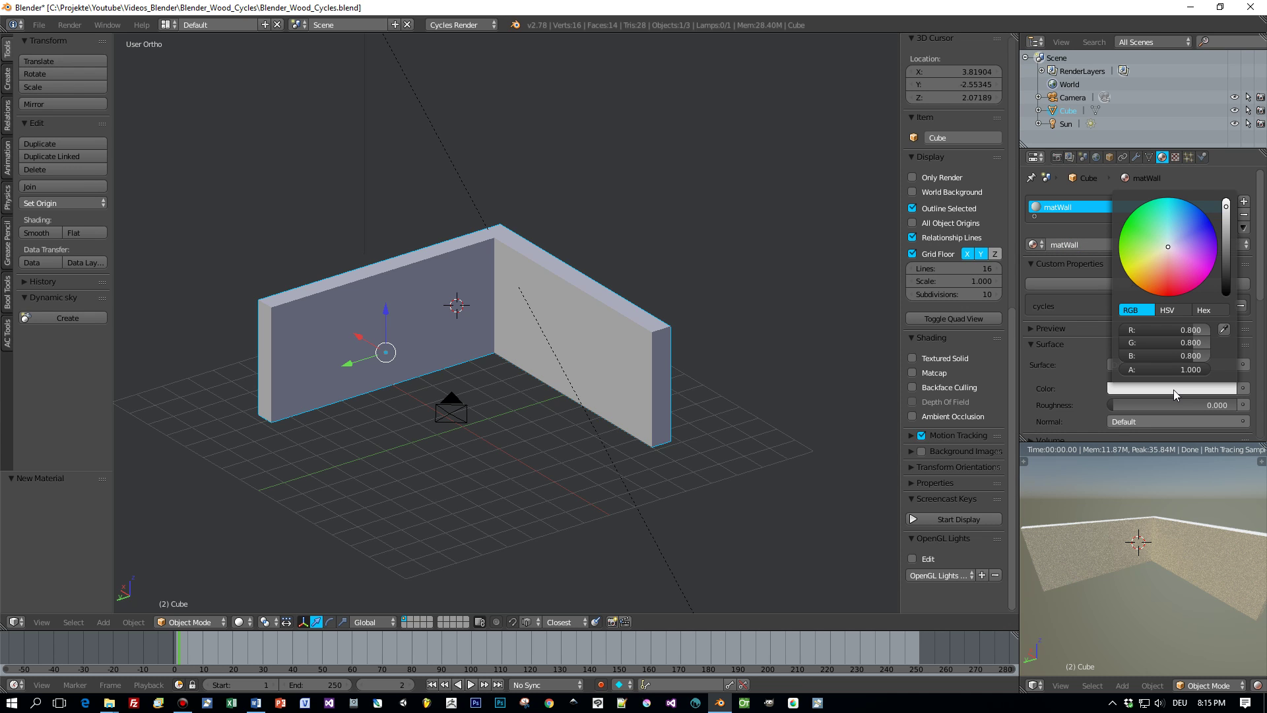
left_click(1228, 205)
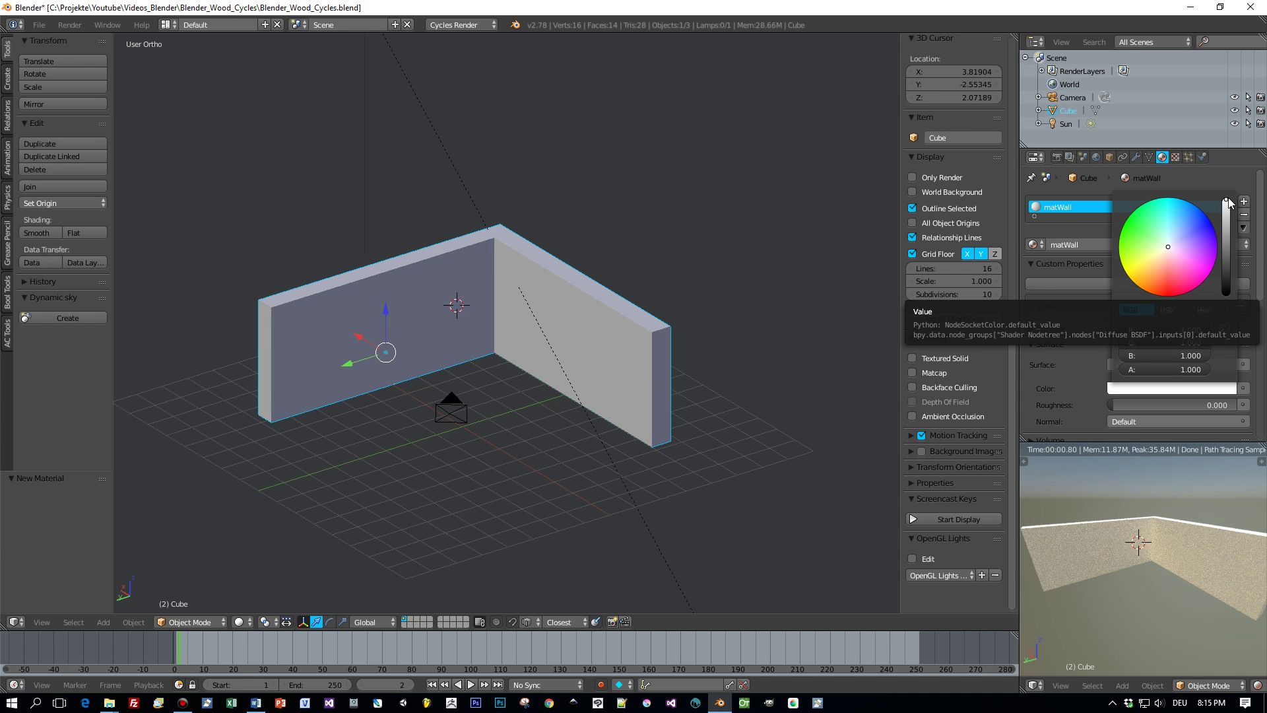
middle_click_drag(522, 426, 534, 435)
- Add a plane at the world origin and scale it to 5.239 as the floor
key("shift+a")
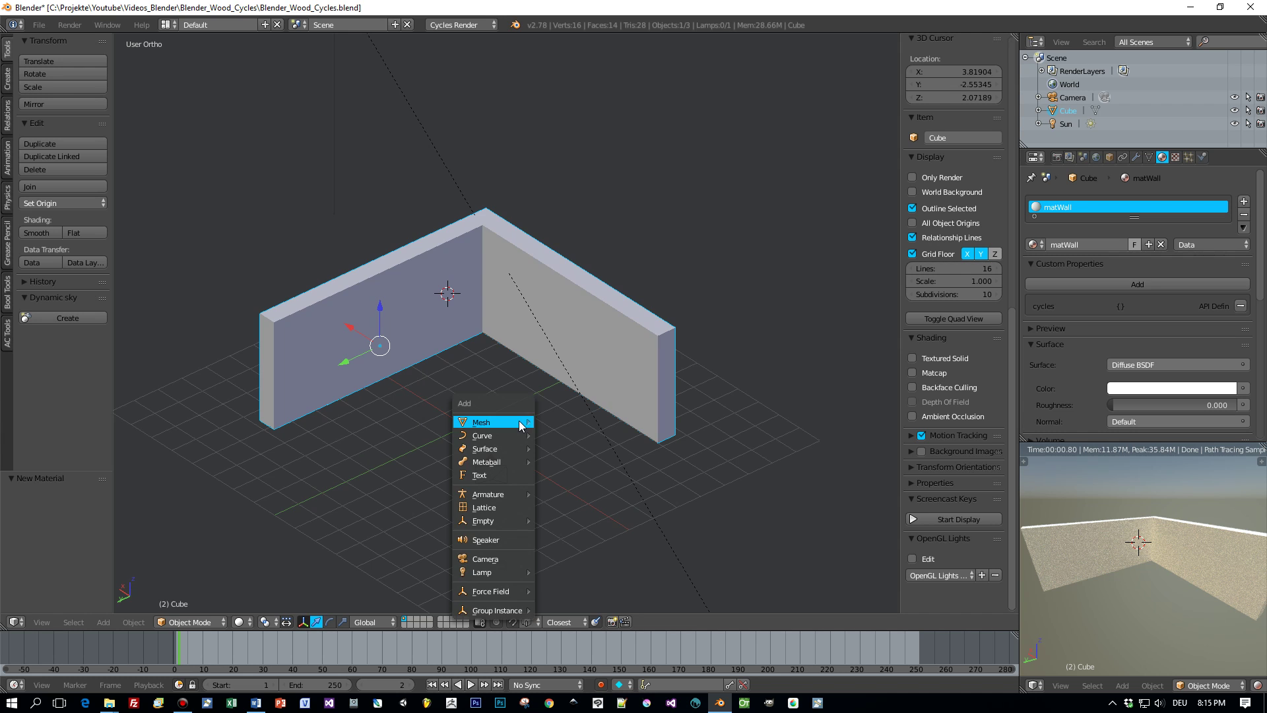
mouse_move(520, 423)
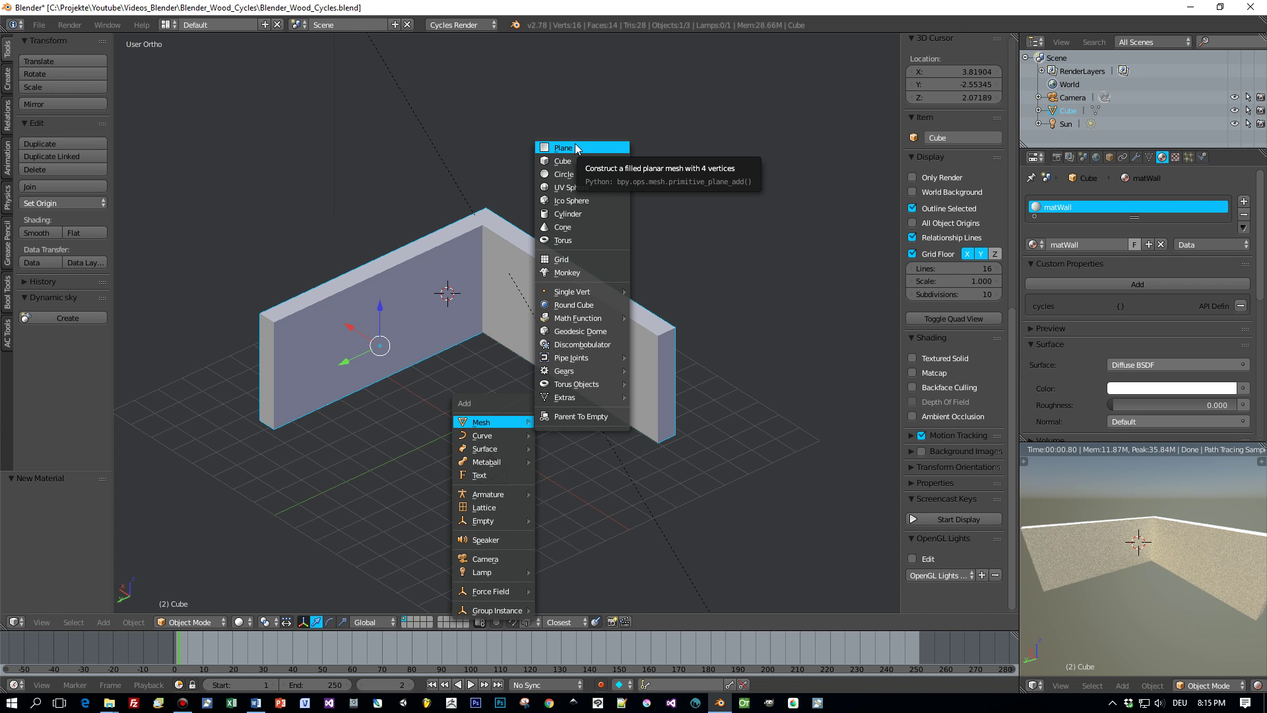
left_click(576, 144)
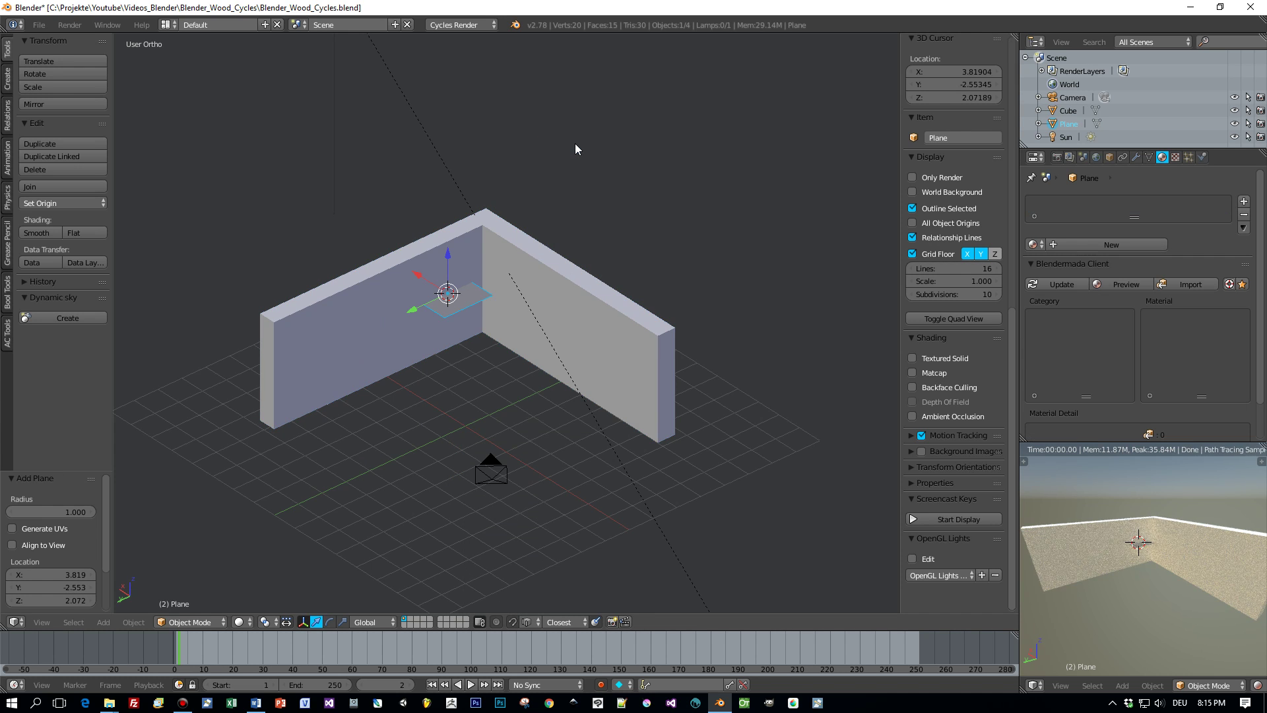
scroll(948, 84, "up", 10)
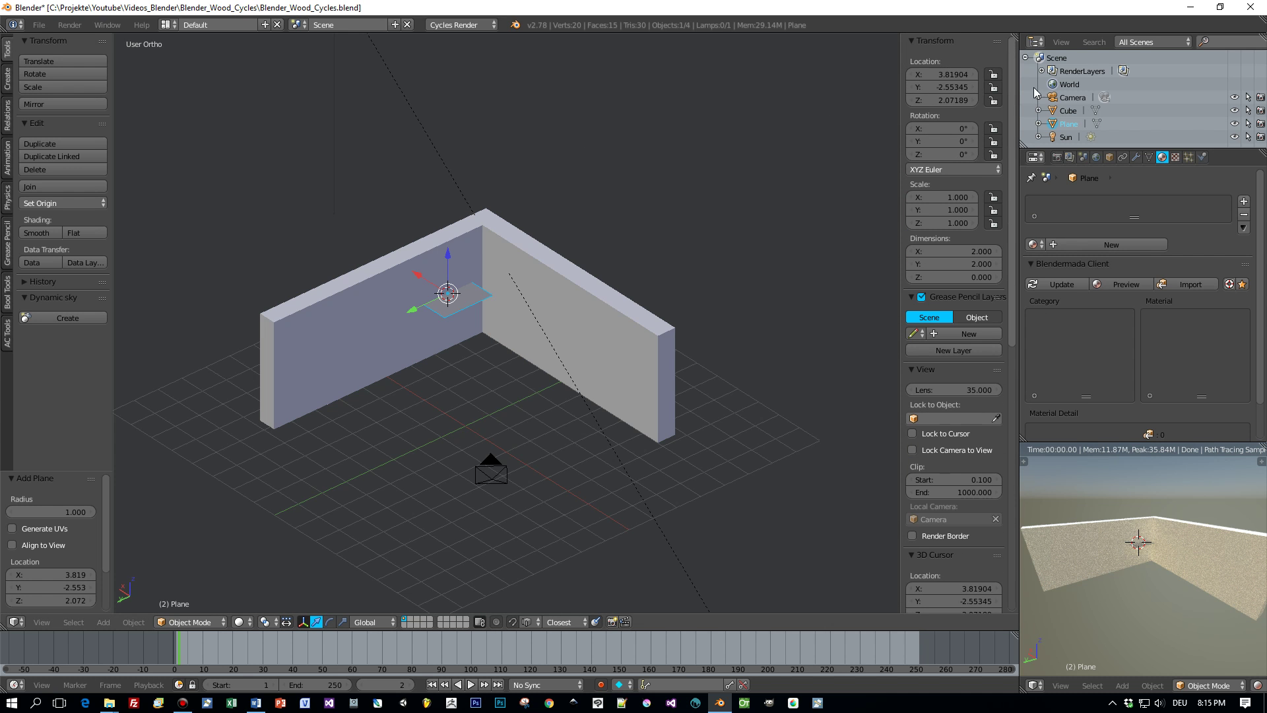
left_click(946, 75)
type("0")
key("Return")
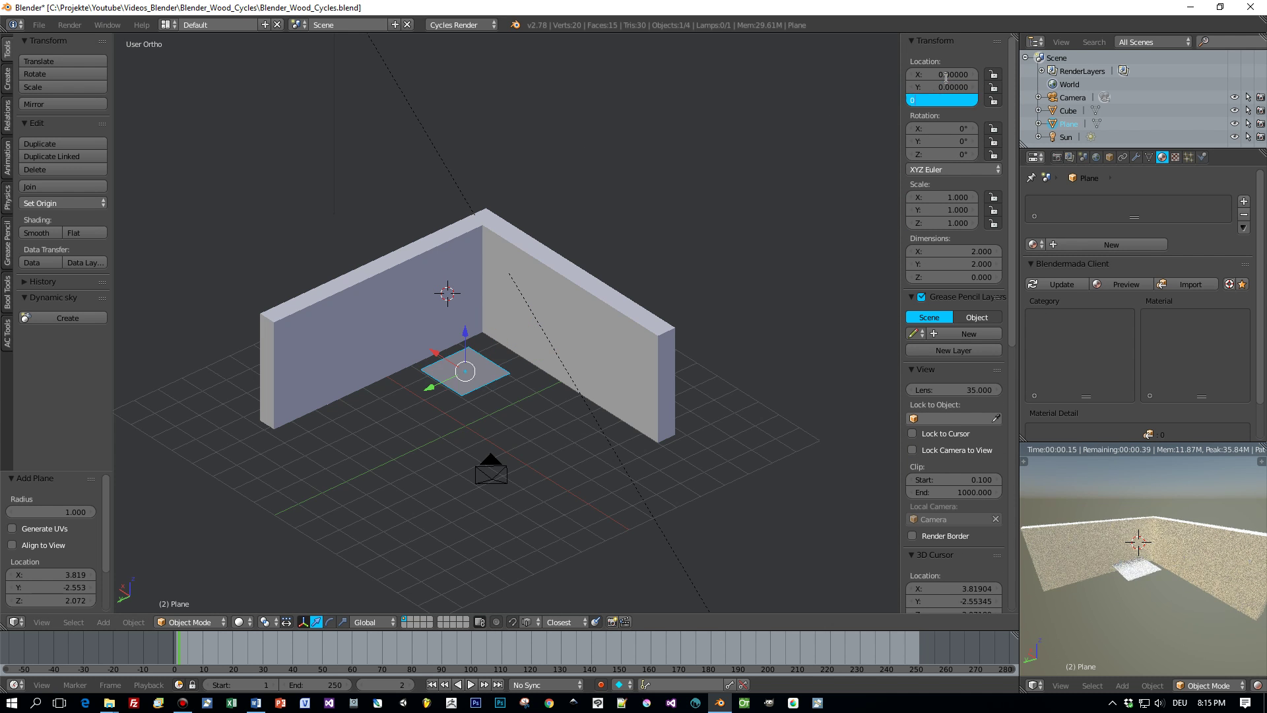
key("alt+g")
key("s")
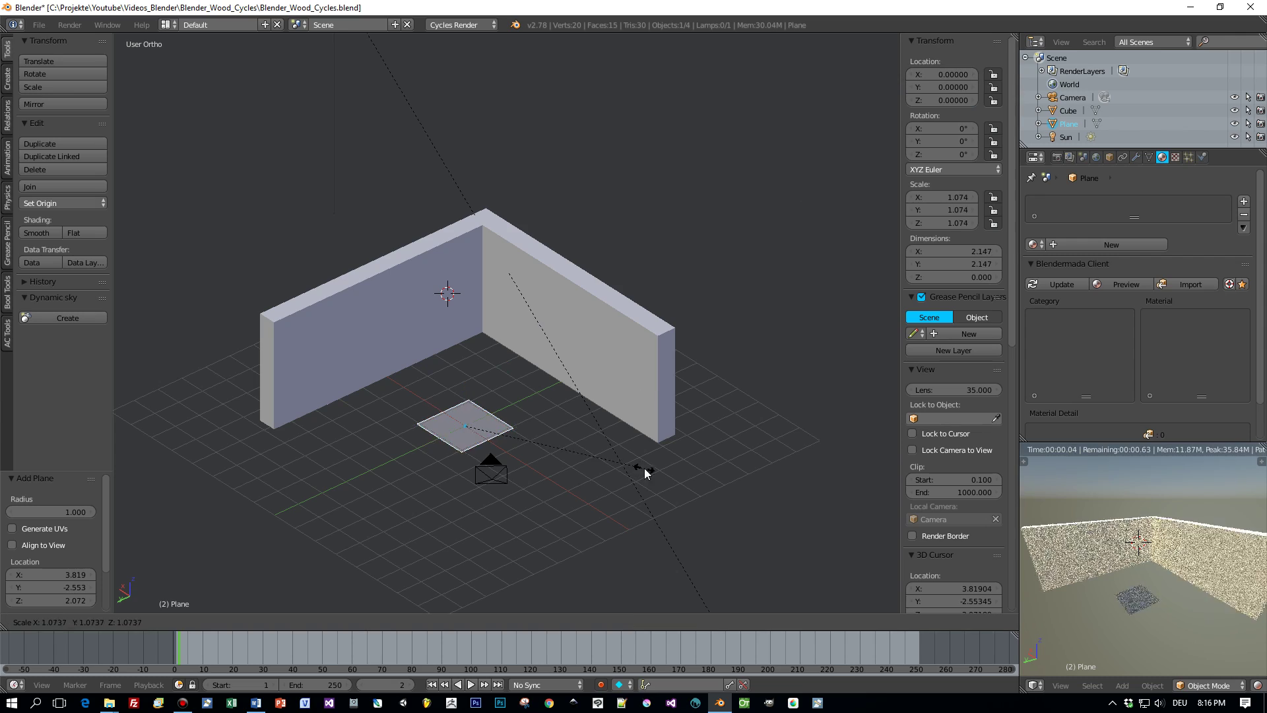
left_click(557, 43)
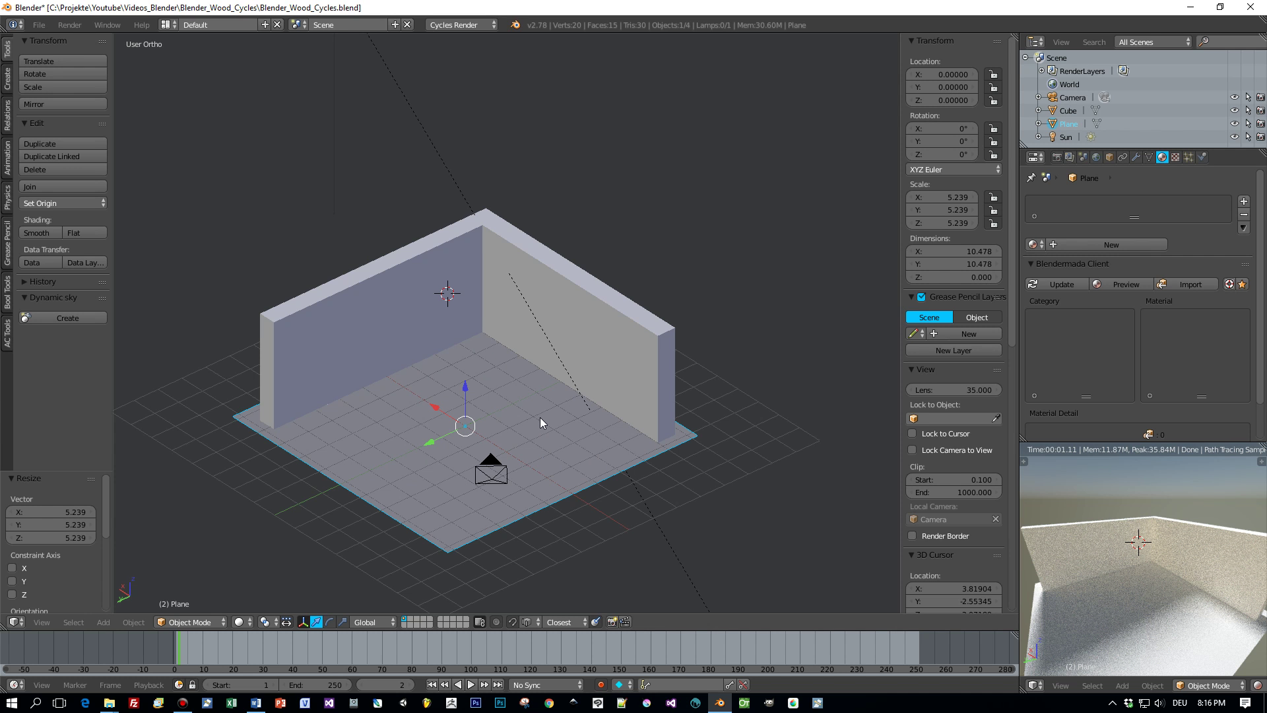
- Give the floor plane a new material named matWood
left_click(1096, 246)
left_click(1080, 243)
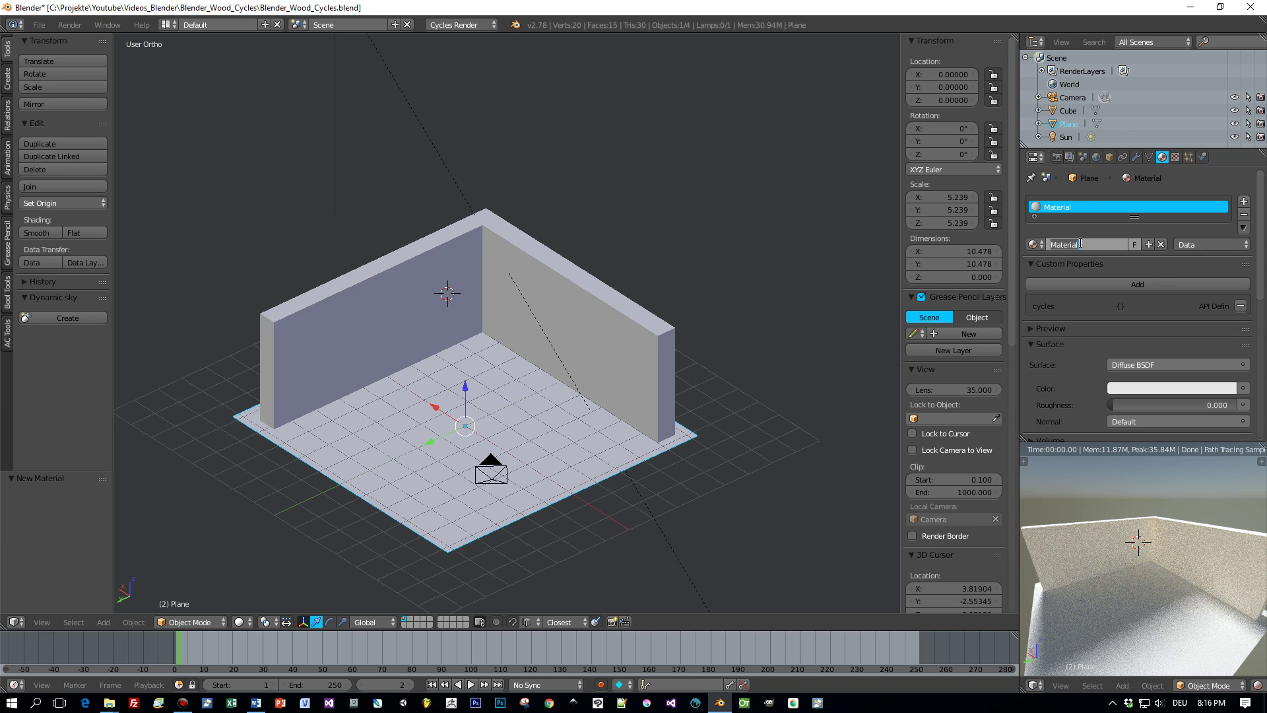
type("matWood")
key("Return")
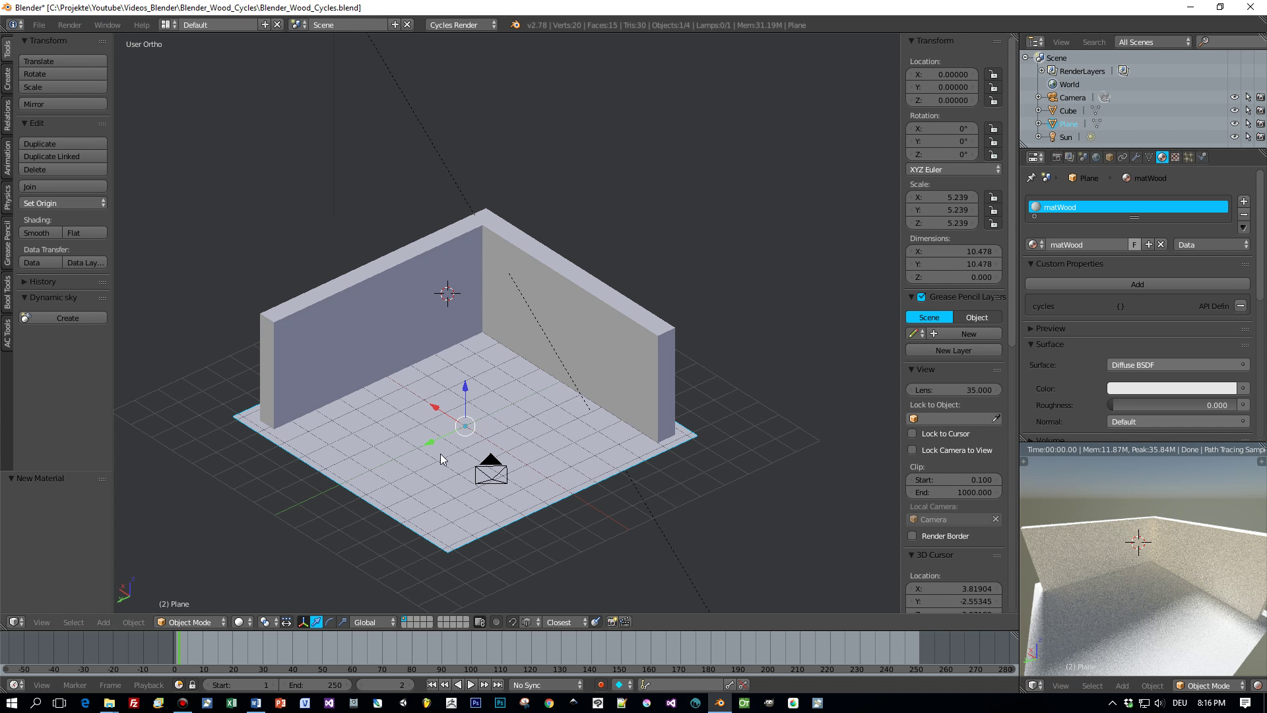
- UV-unwrap the plane in Edit Mode and split the 3D view into two side-by-side views
key("Tab")
left_click(535, 460)
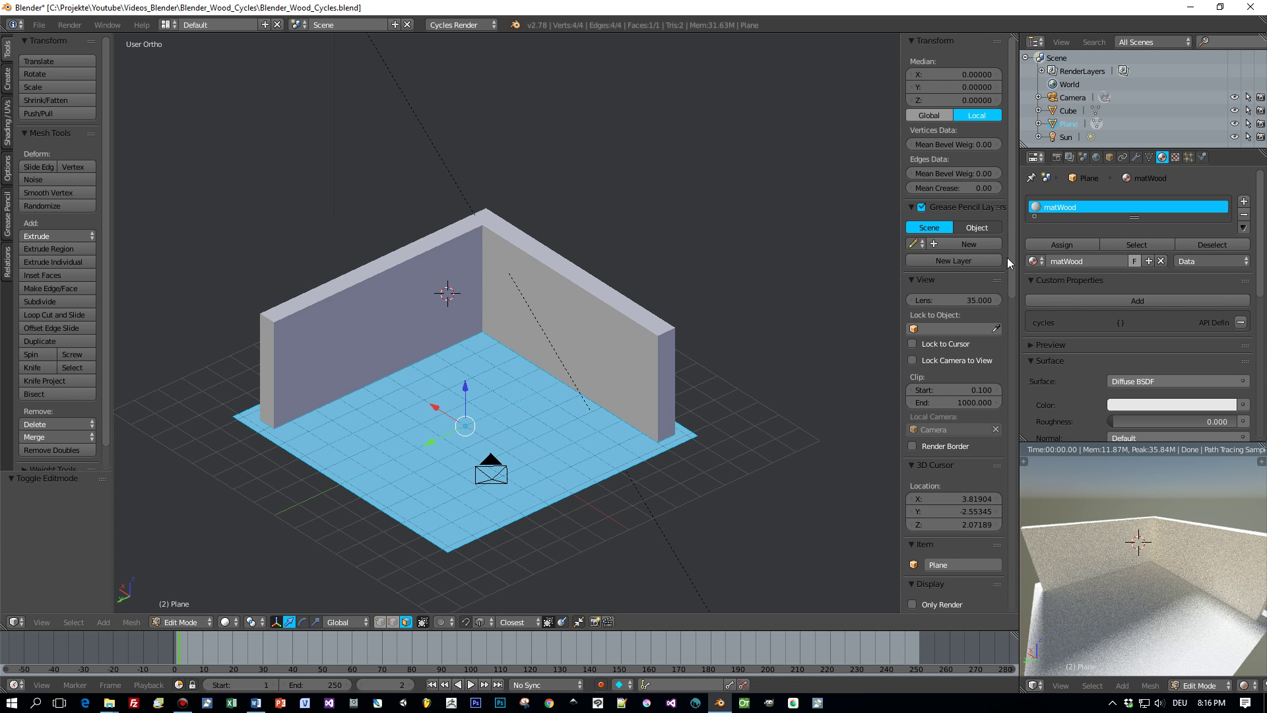
scroll(1010, 264, "down", 20)
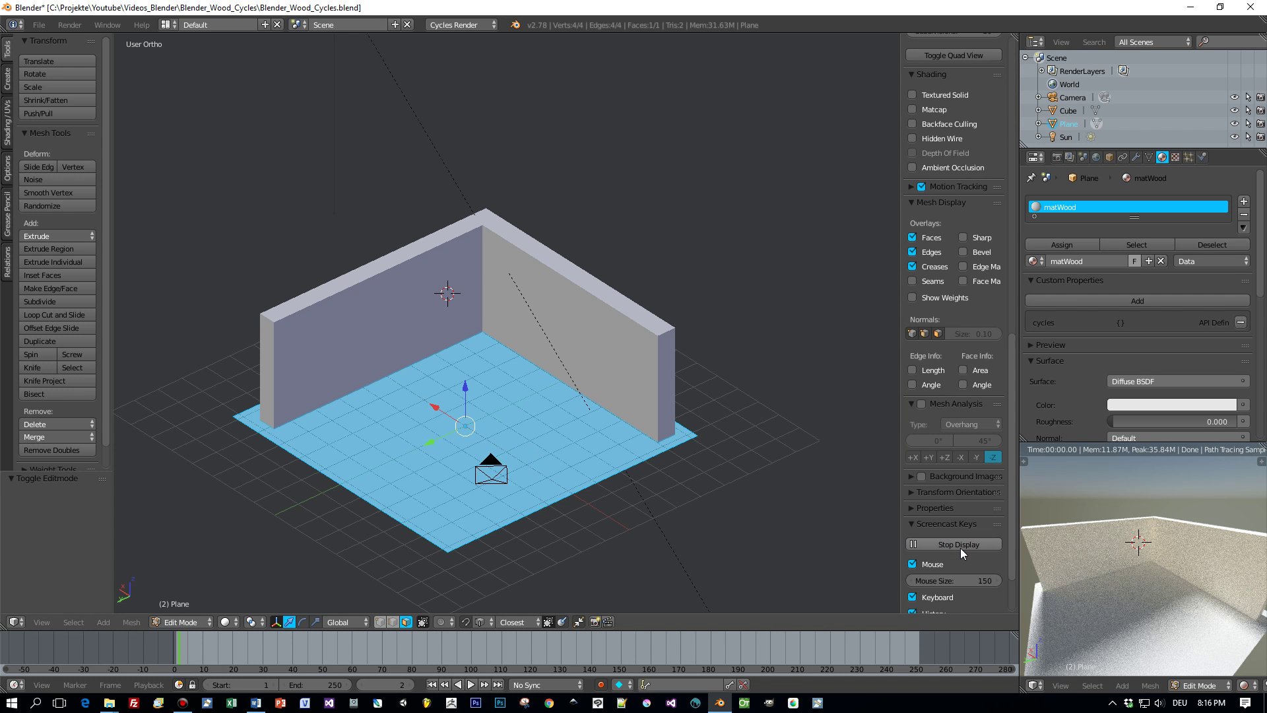
left_click_drag(1011, 564, 1004, 252)
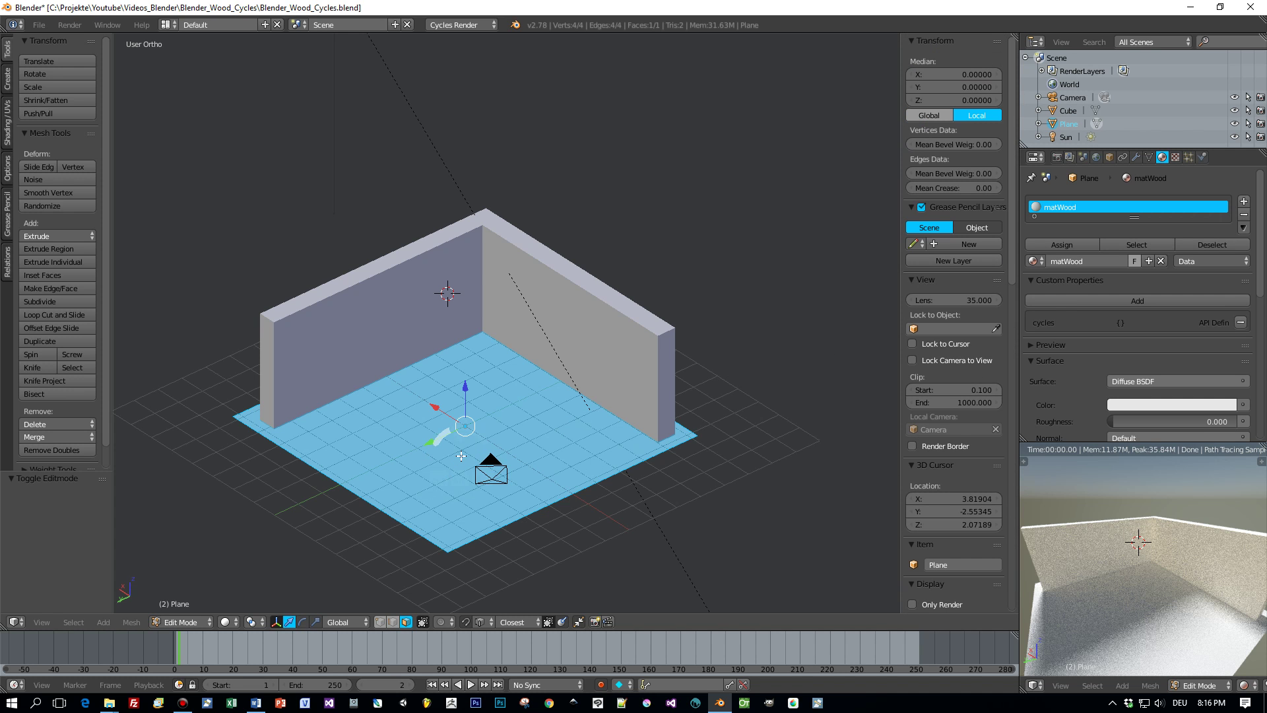
key("u")
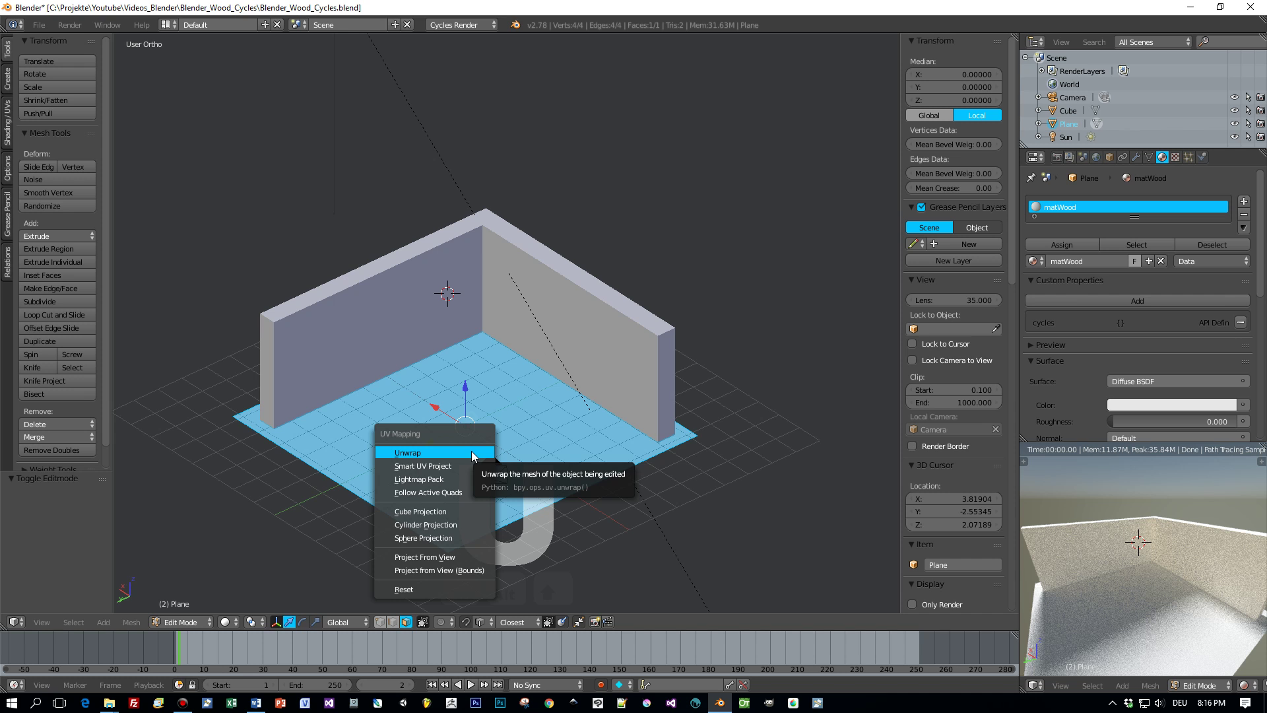
left_click(473, 453)
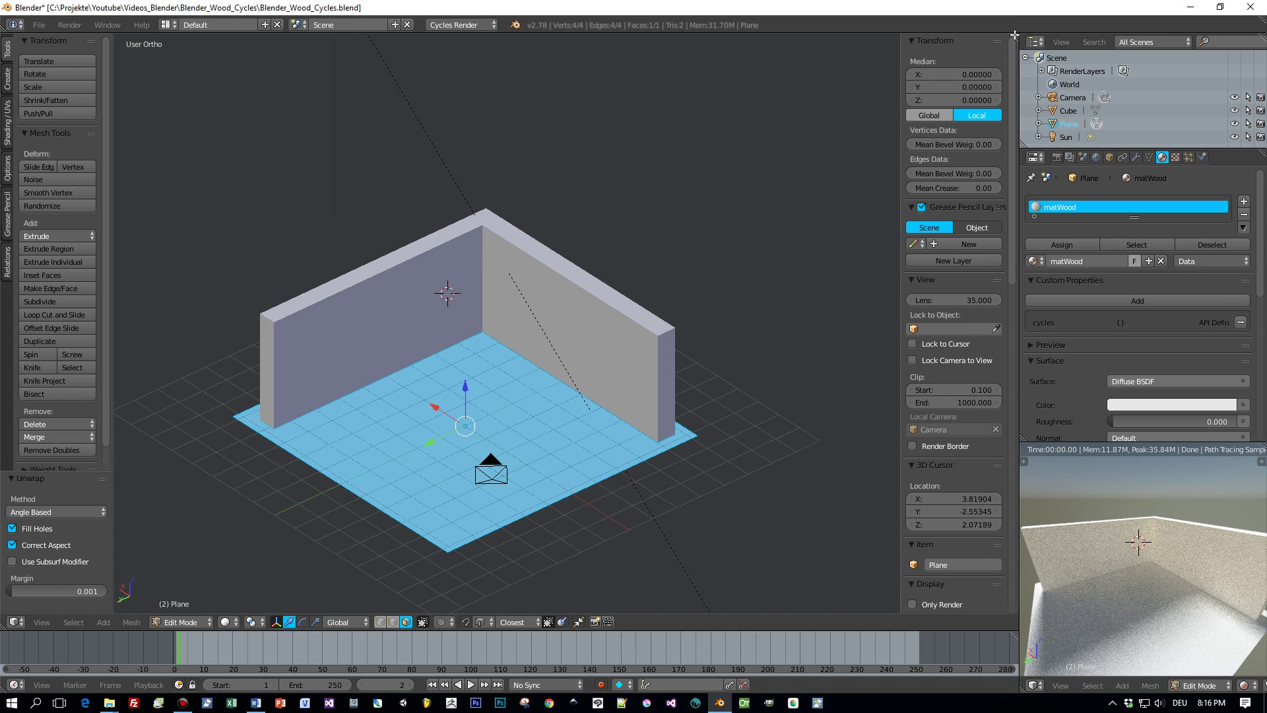
left_click_drag(1014, 34, 482, 40)
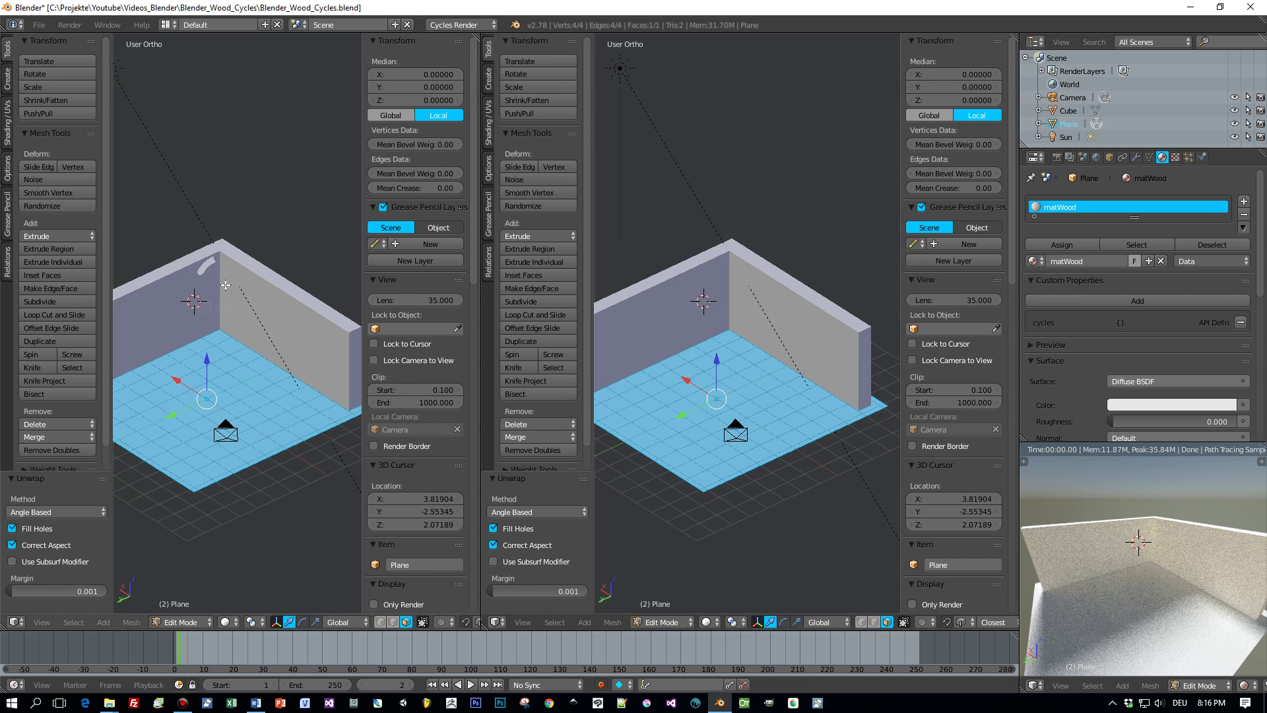
- Turn the right view into the Node Editor showing the matWood nodes
key("n")
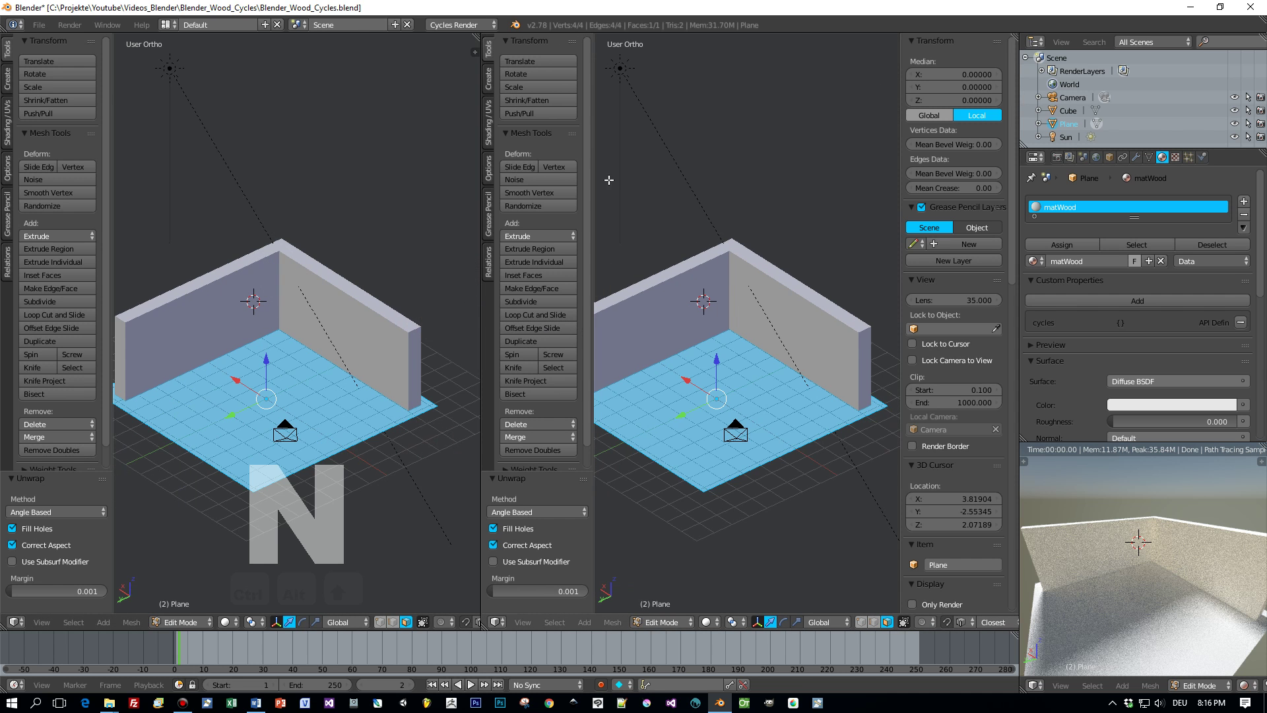
key("n")
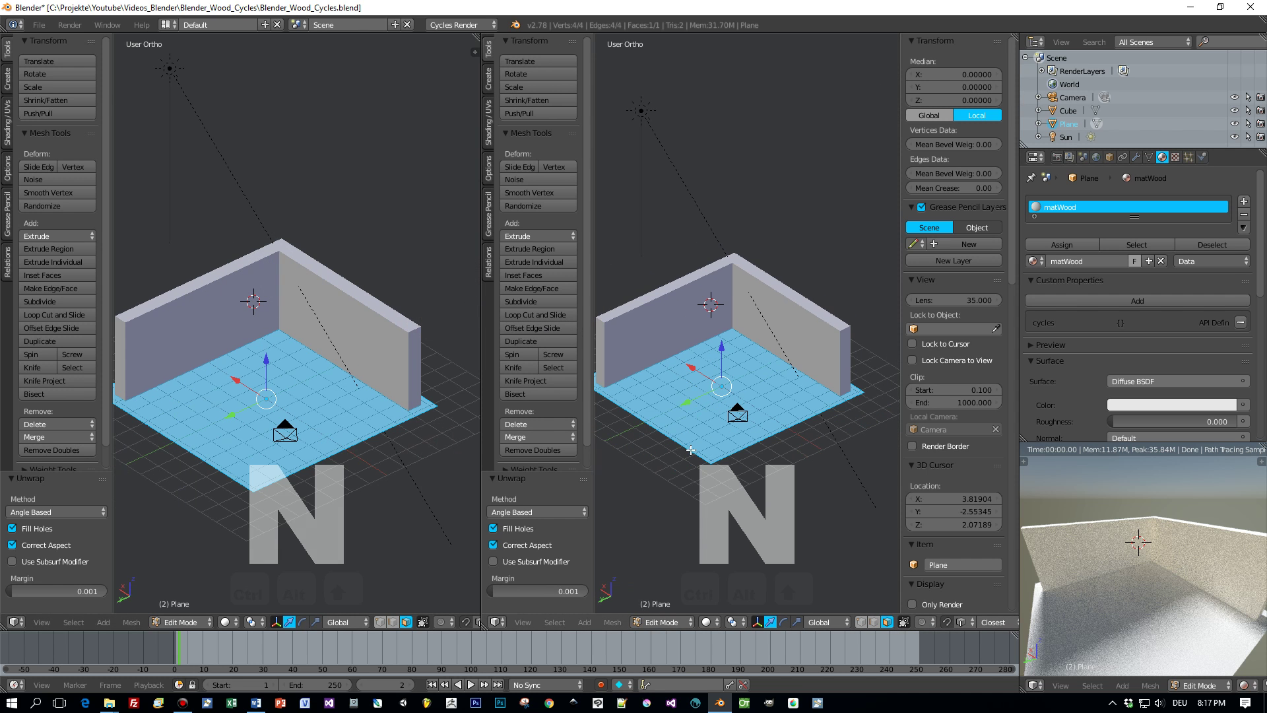
left_click(500, 624)
left_click(541, 465)
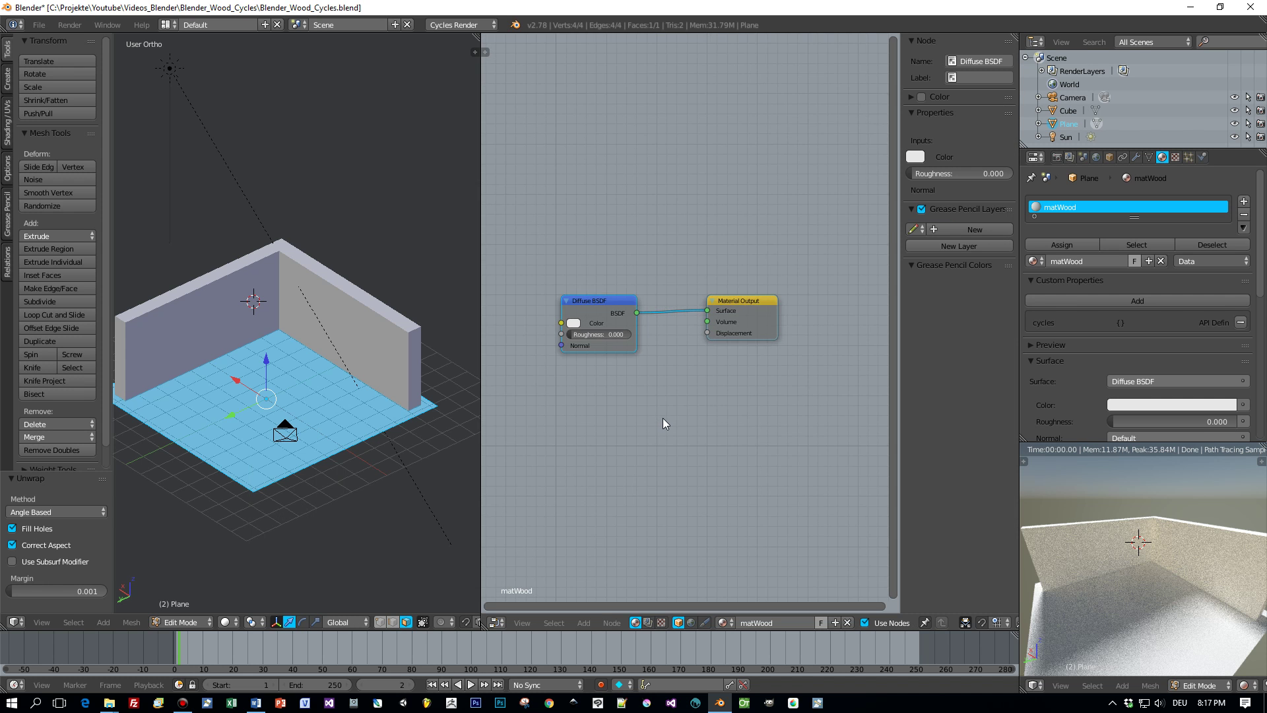
scroll(663, 418, "up", 2)
middle_click_drag(660, 418, 710, 405)
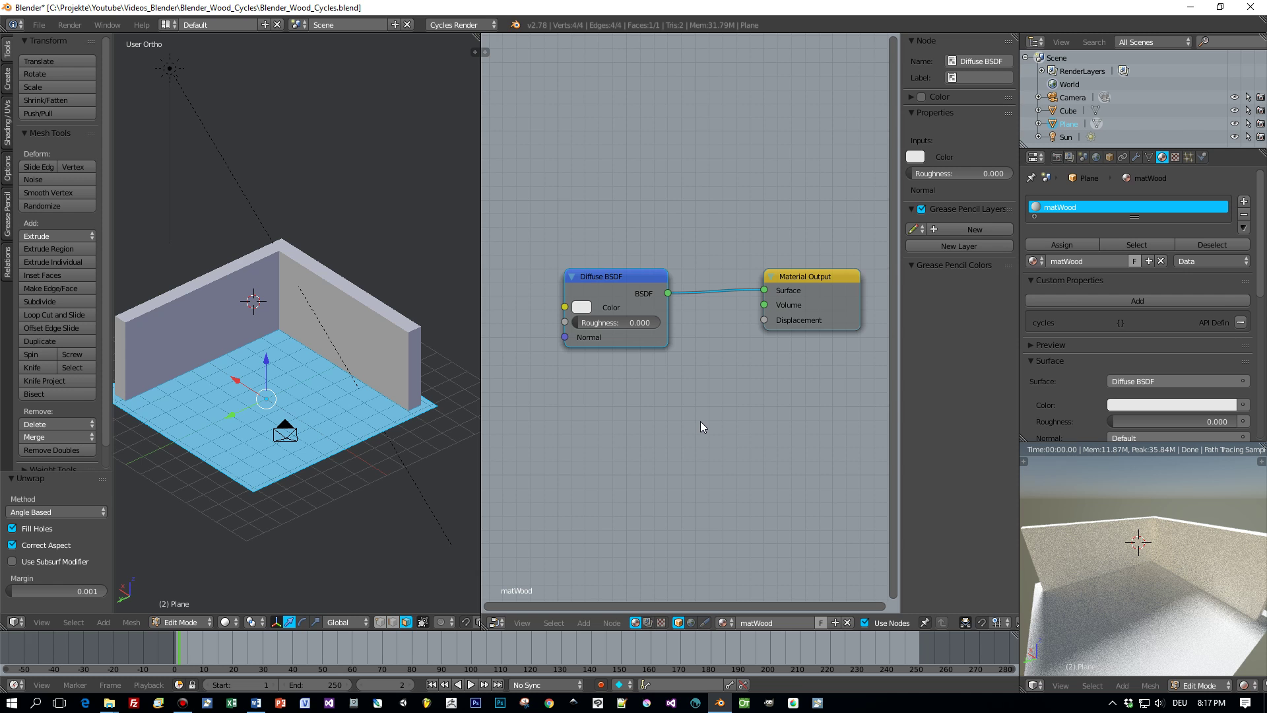
- Add an Image Texture node and load the wood planks image into it
key("shift+a")
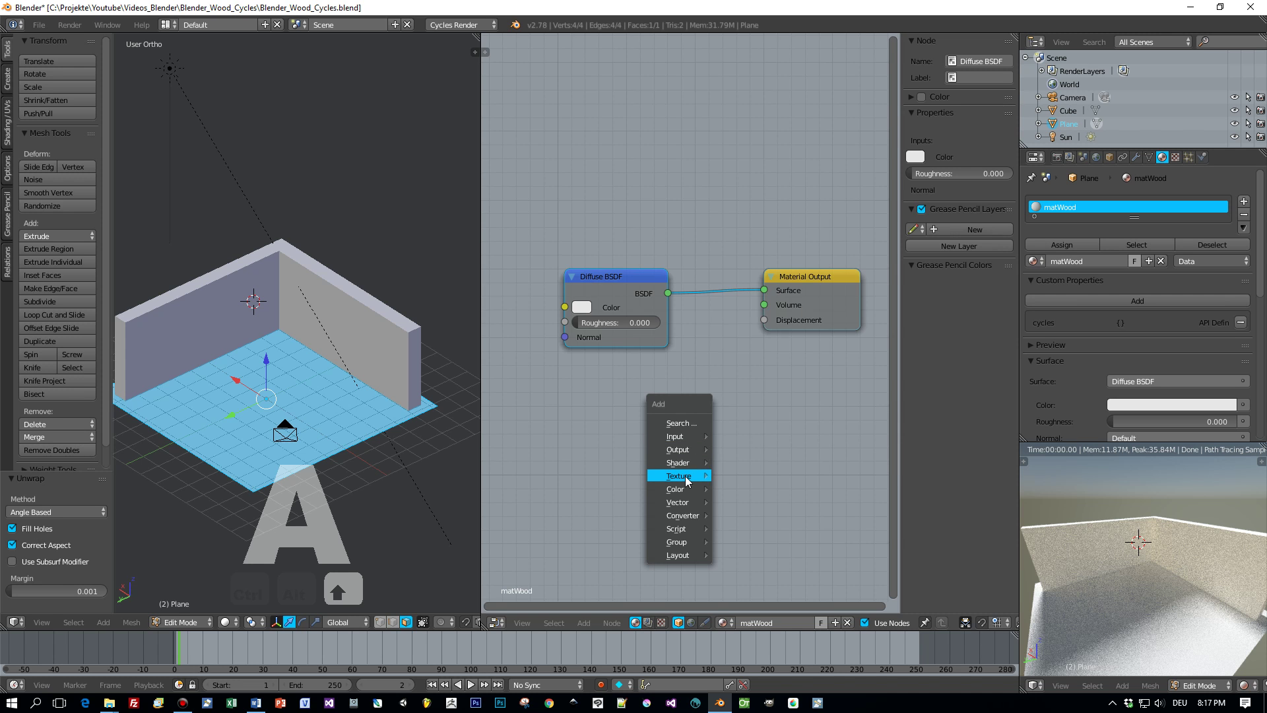
mouse_move(686, 476)
left_click(761, 379)
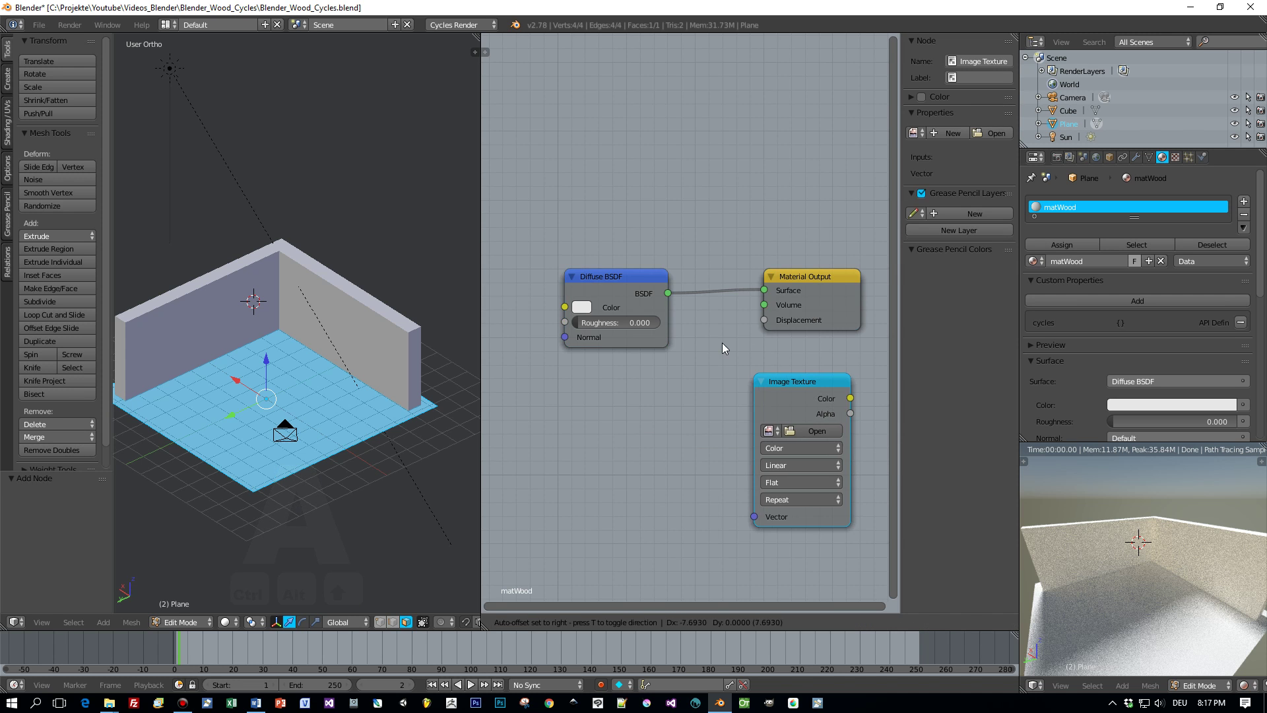
left_click(537, 97)
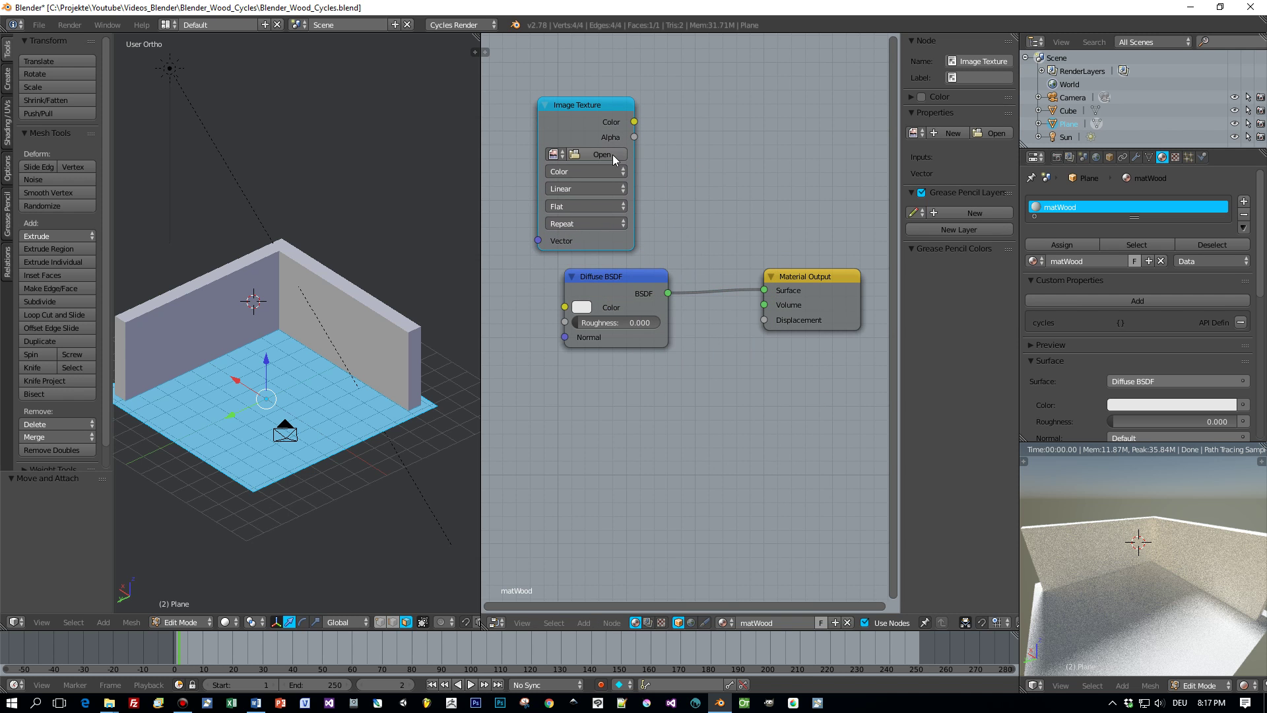
left_click(603, 154)
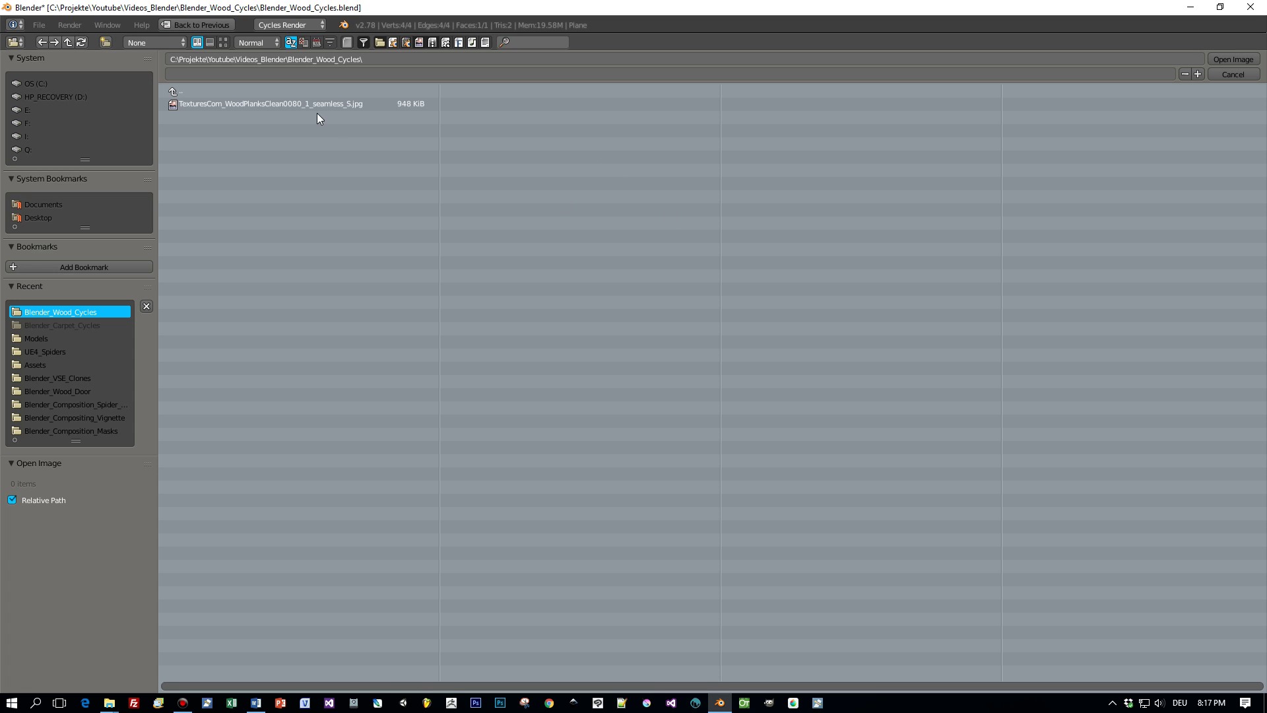
left_click(282, 104)
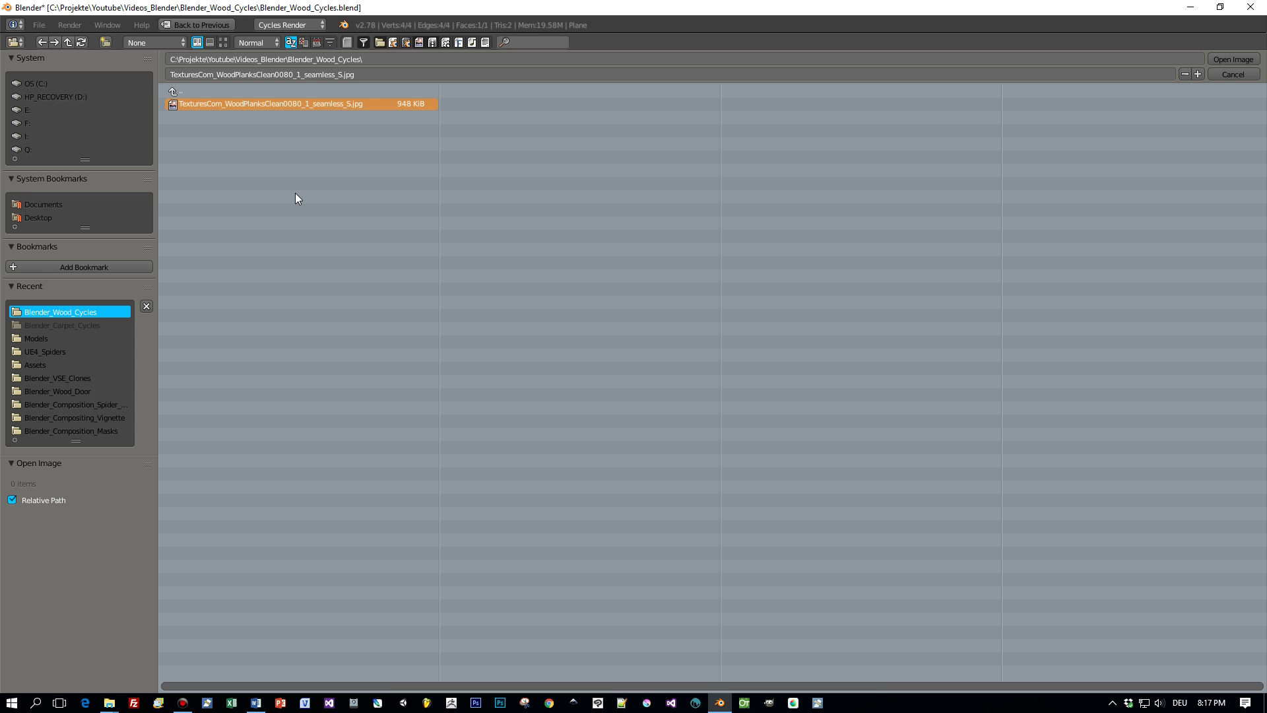
left_click(1217, 58)
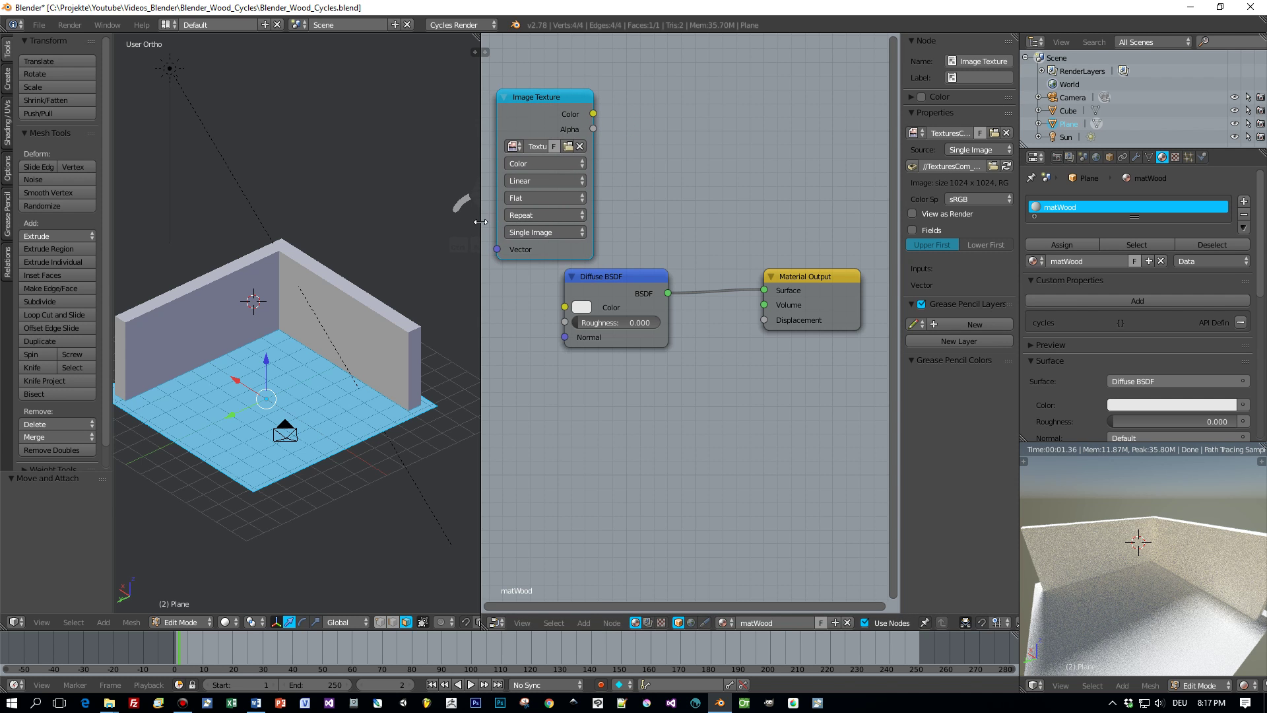
- Widen the node editor, reposition the texture node, and select all floor geometry in Edit Mode
left_click_drag(482, 221, 324, 227)
left_click_drag(468, 98, 561, 235)
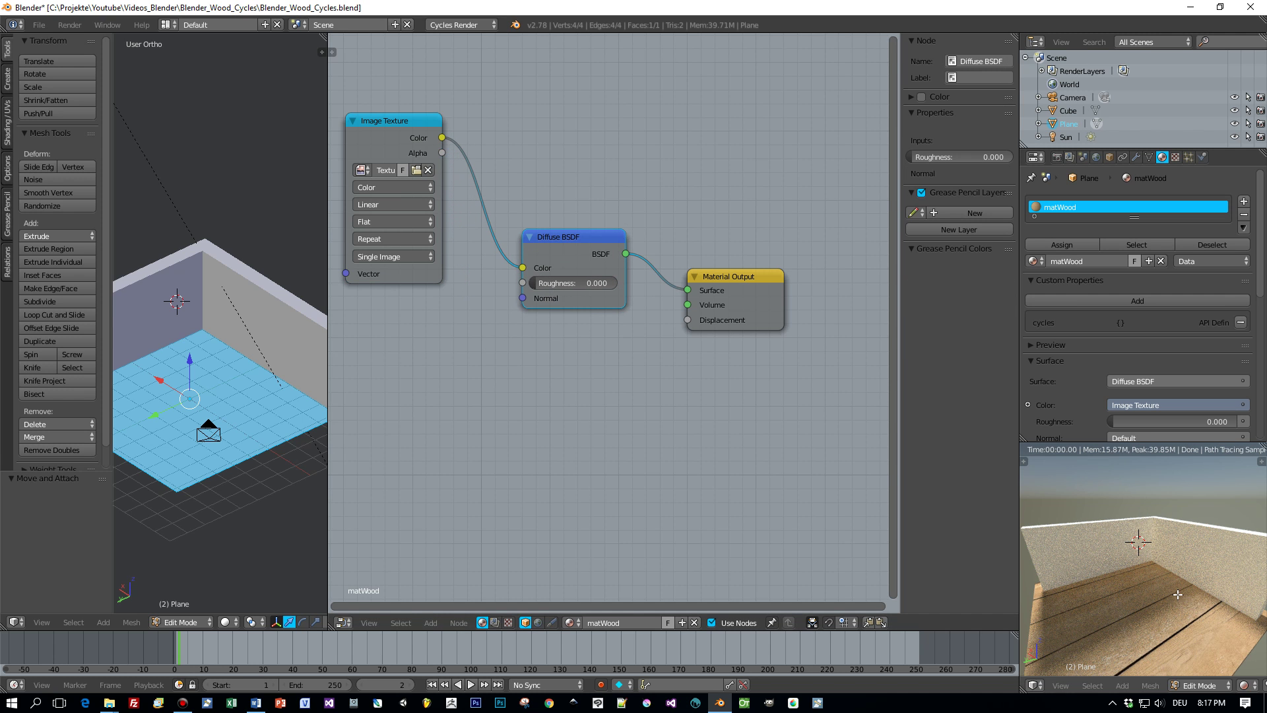
middle_click_drag(1178, 594, 1190, 574)
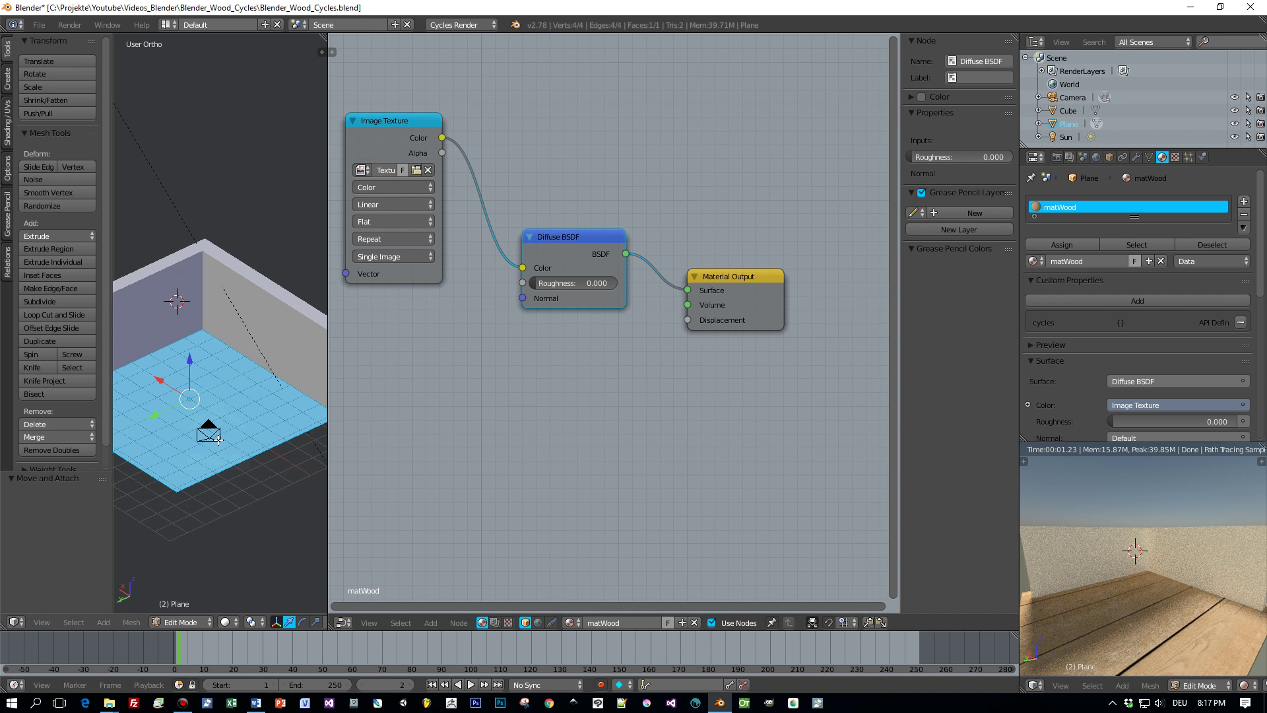
key("ctrl+Tab")
left_click(309, 447)
key("a")
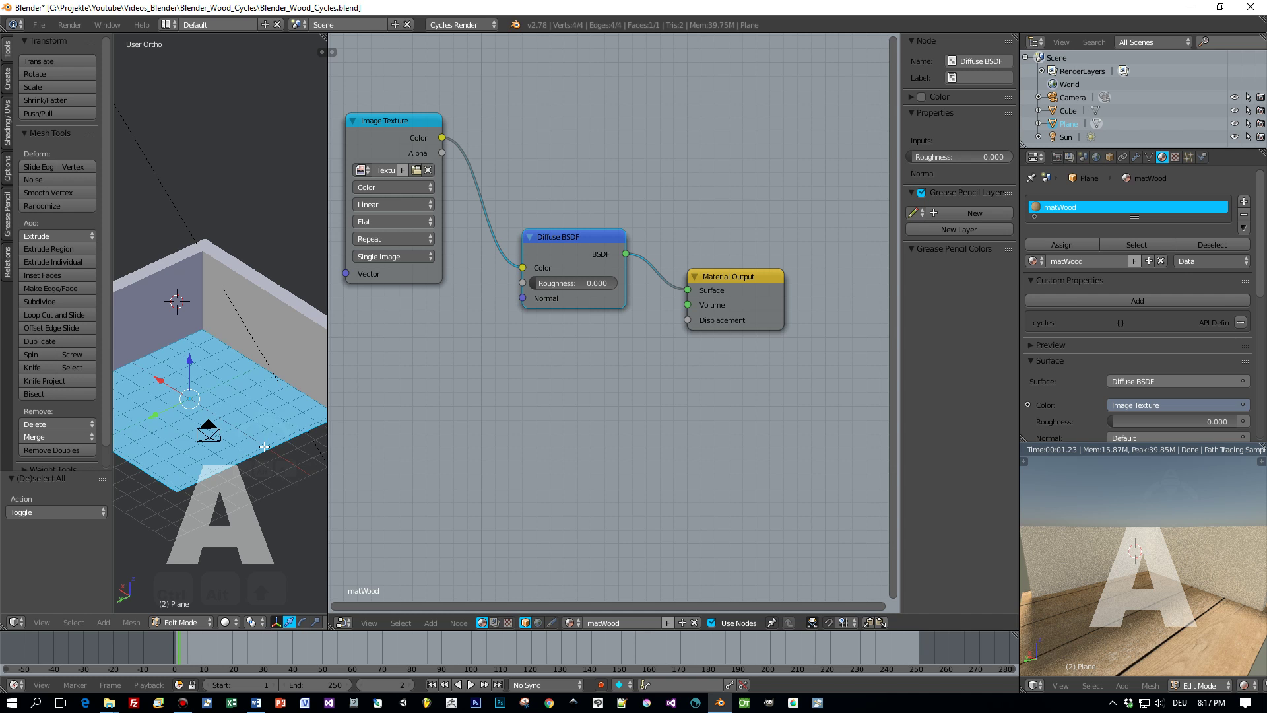
- Turn the node area into the UV/Image Editor showing the wood planks texture
left_click(343, 622)
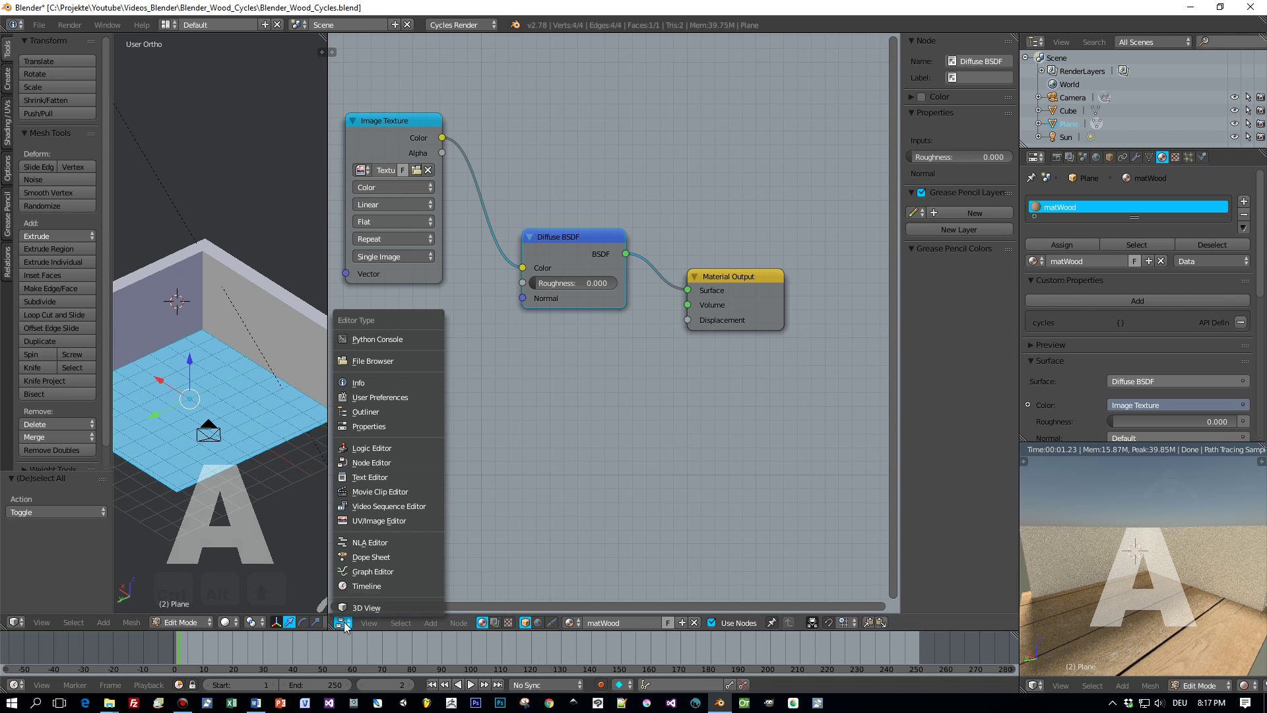
left_click(401, 521)
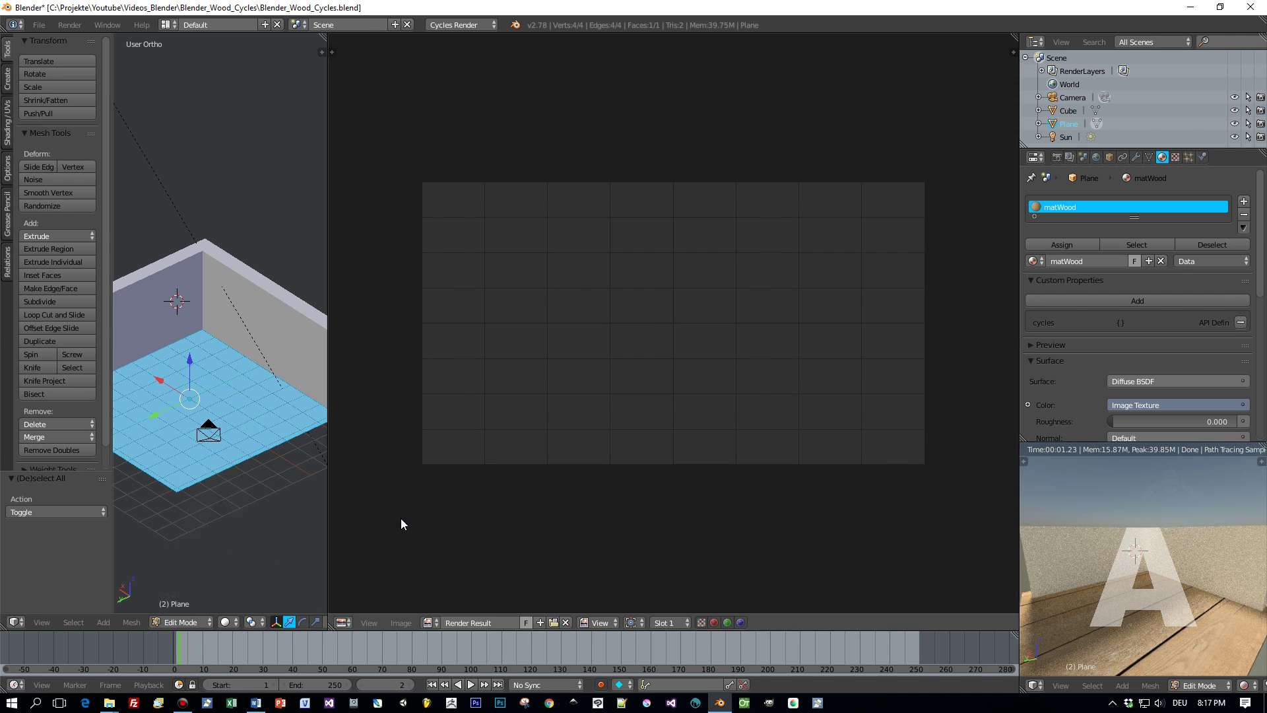
left_click(428, 623)
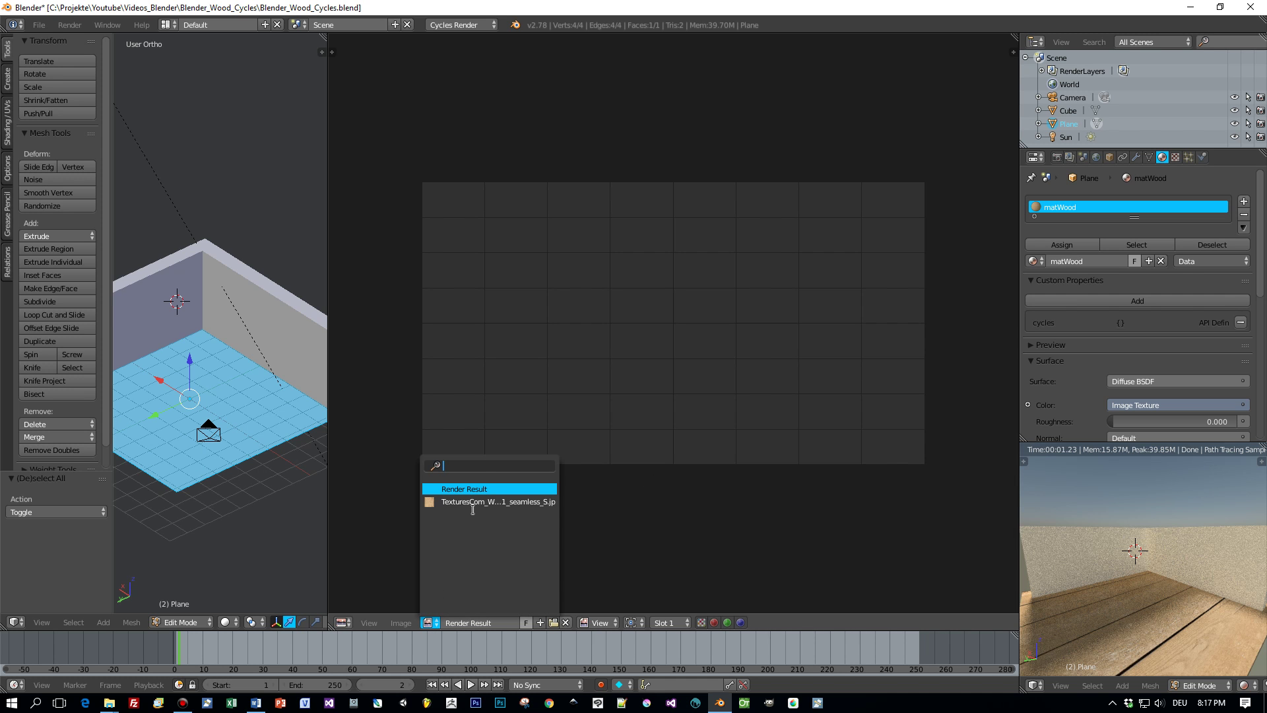
left_click(474, 503)
scroll(660, 465, "down", 3)
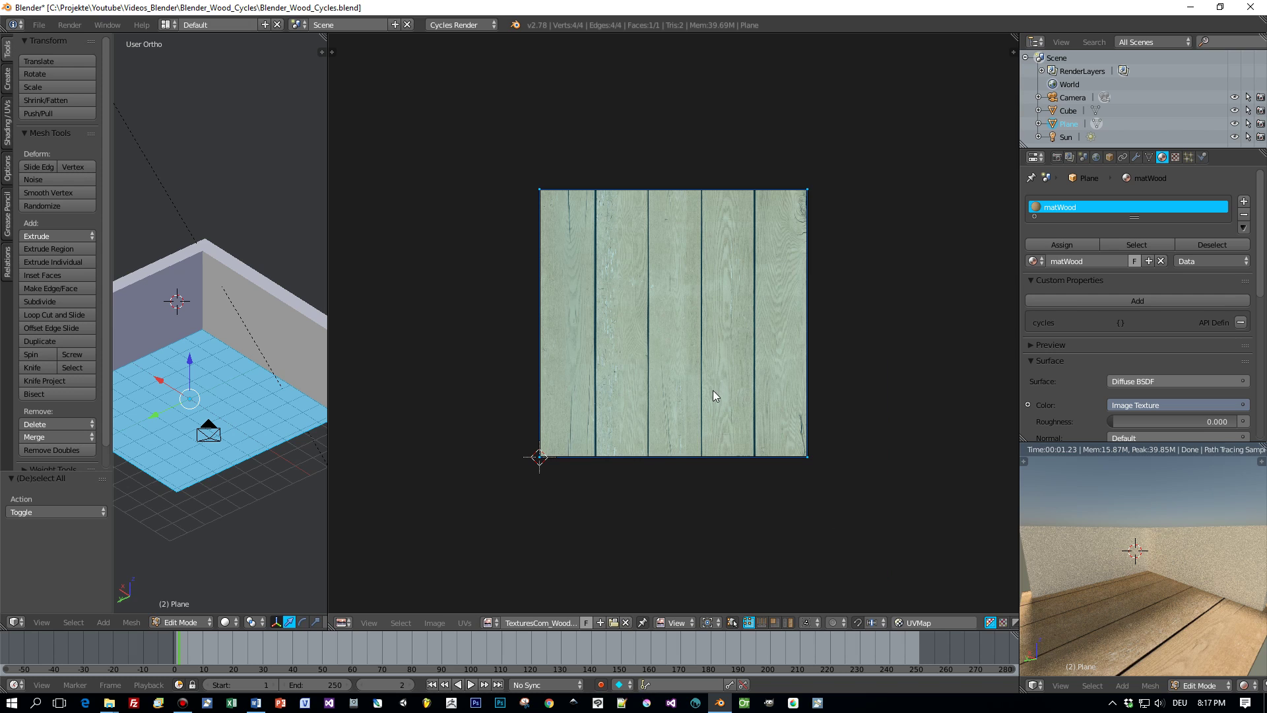
- Scale the floor's UVs by 3.009 and check the wooden floor in the preview
key("s")
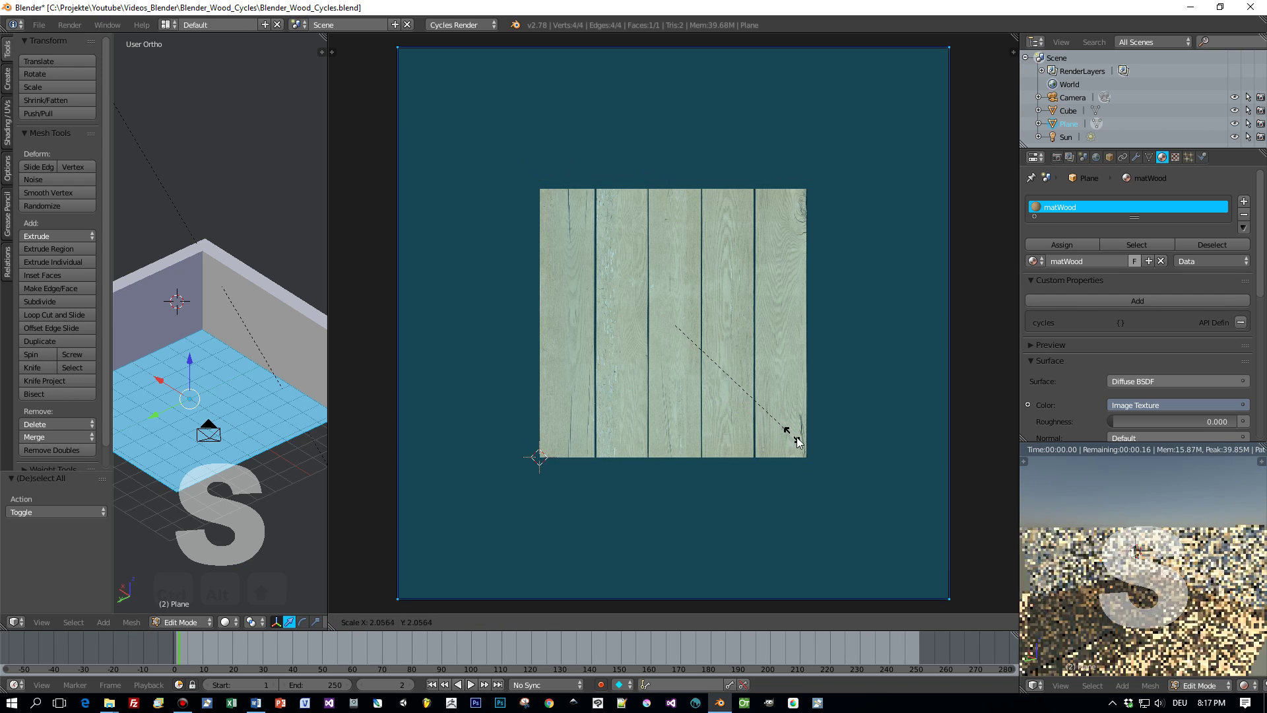
left_click(855, 473)
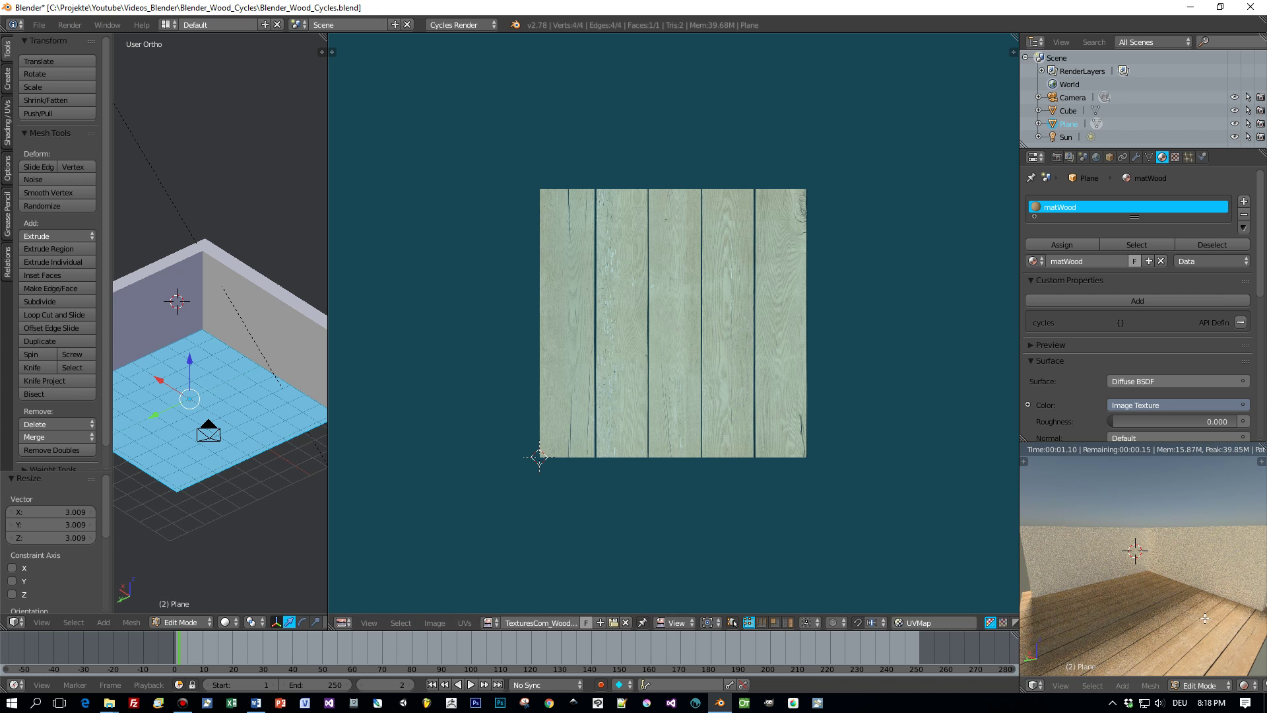
scroll(1205, 618, "down", 3)
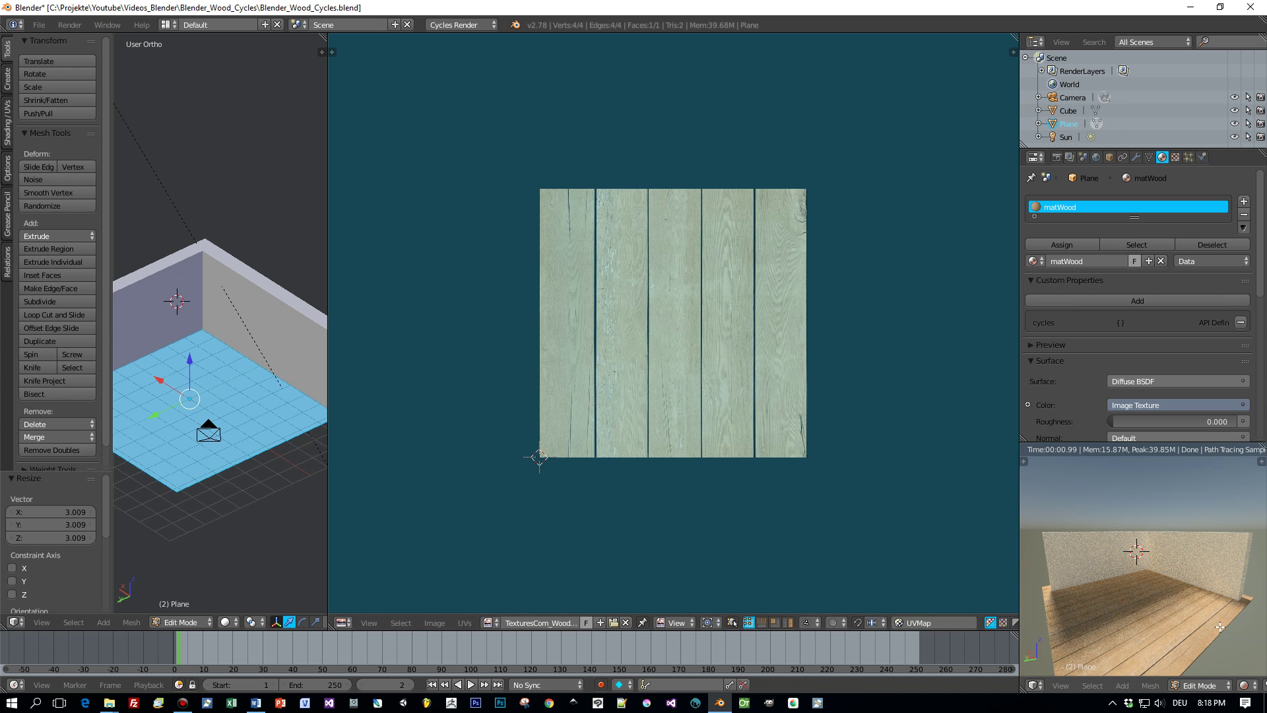
scroll(899, 487, "down", 3)
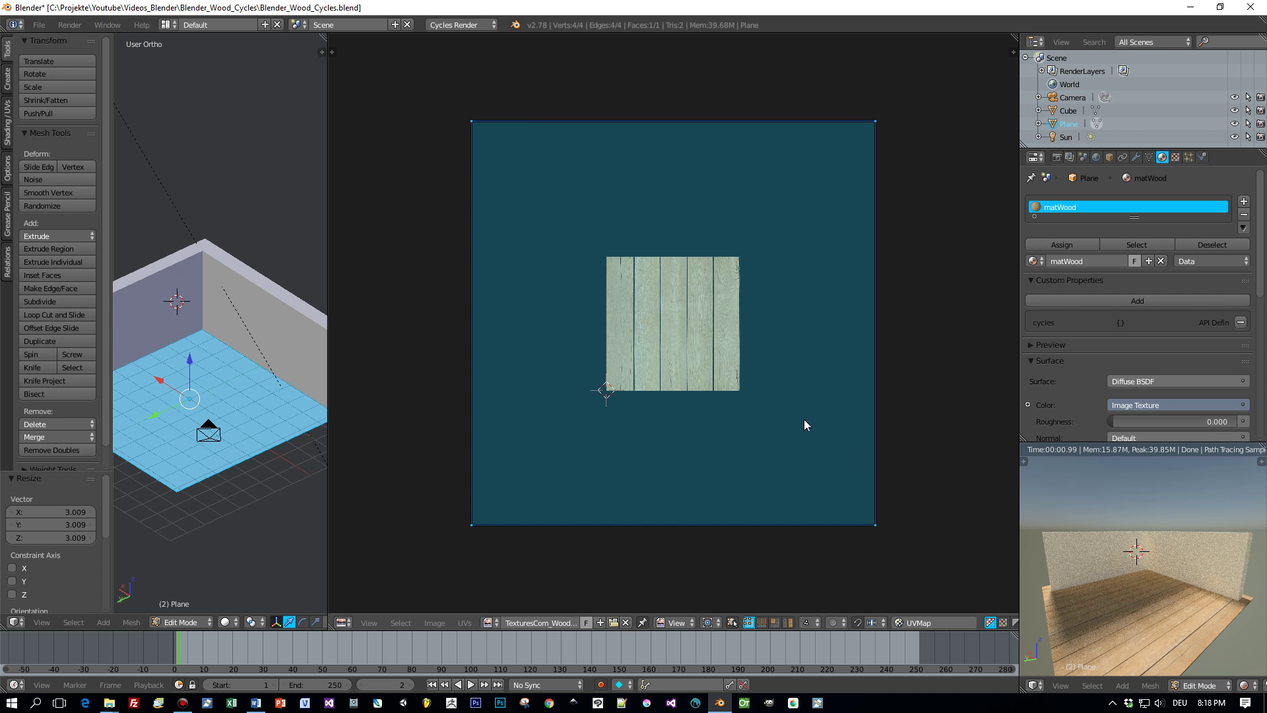
middle_click_drag(1122, 574, 1091, 589)
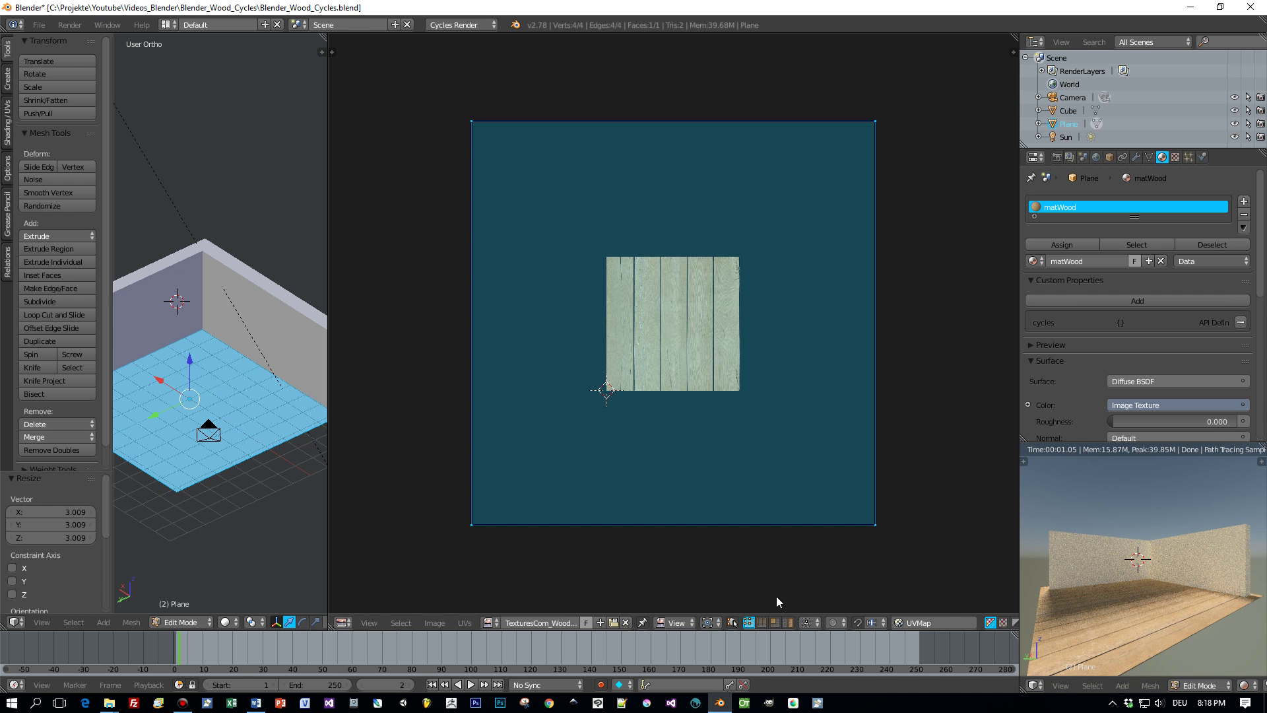
- Switch back to the Node Editor and rearrange the Diffuse BSDF and Image Texture nodes
left_click(342, 622)
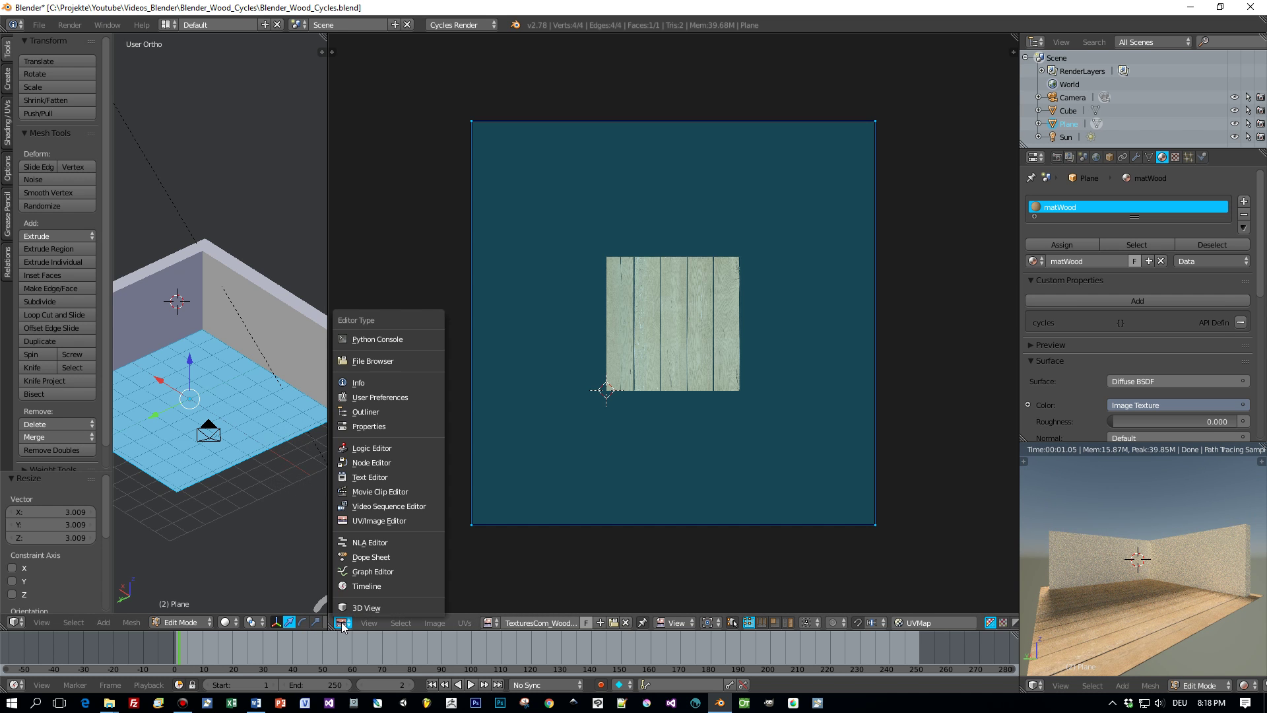
left_click(374, 462)
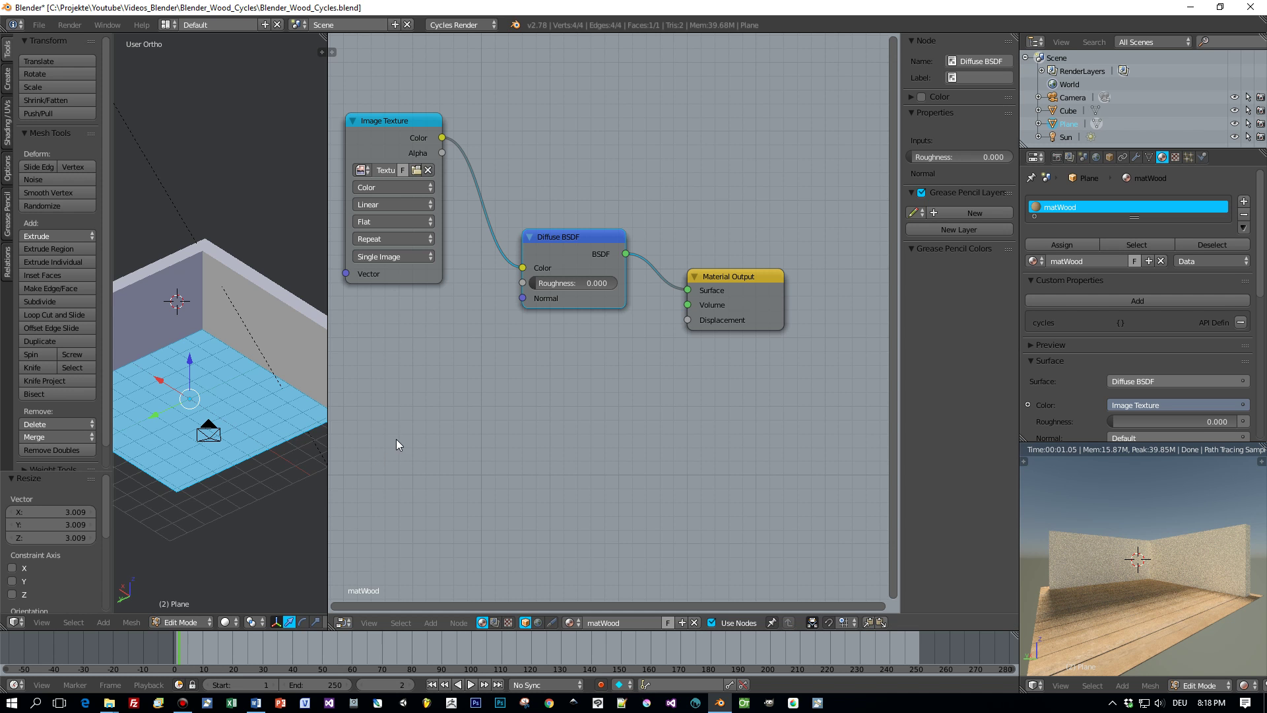
left_click_drag(557, 242, 567, 227)
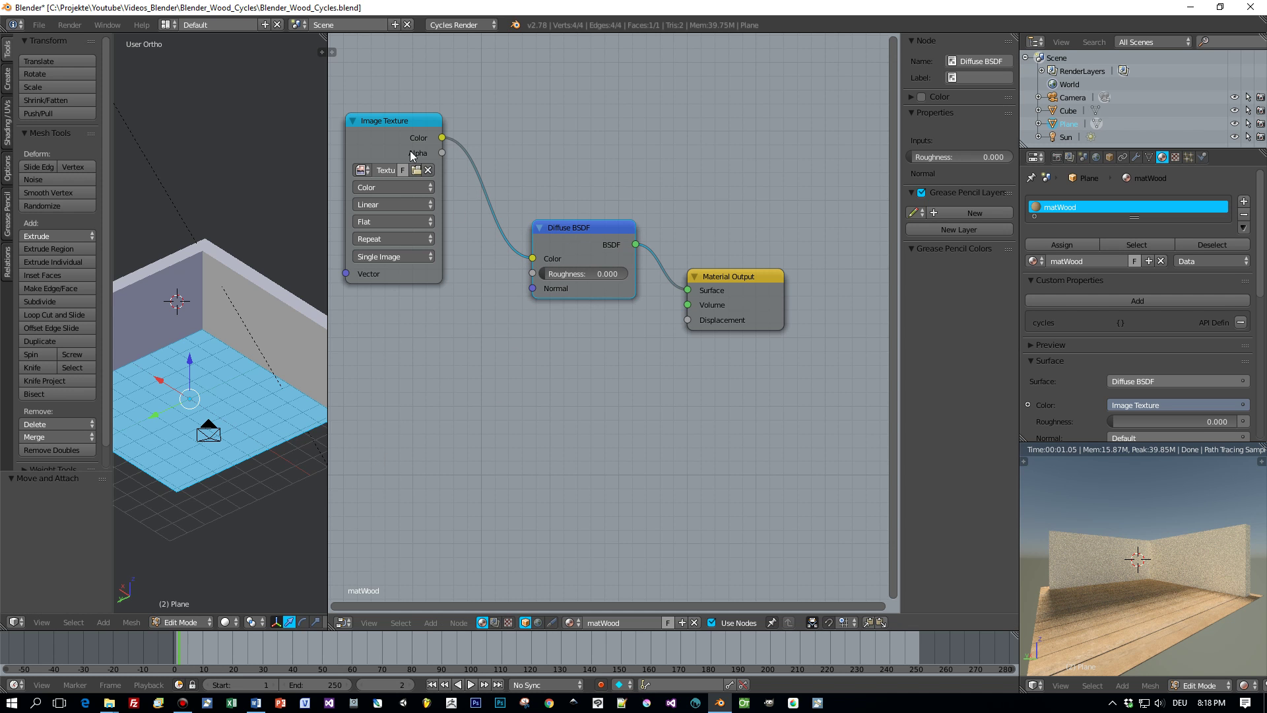
left_click_drag(413, 125, 426, 129)
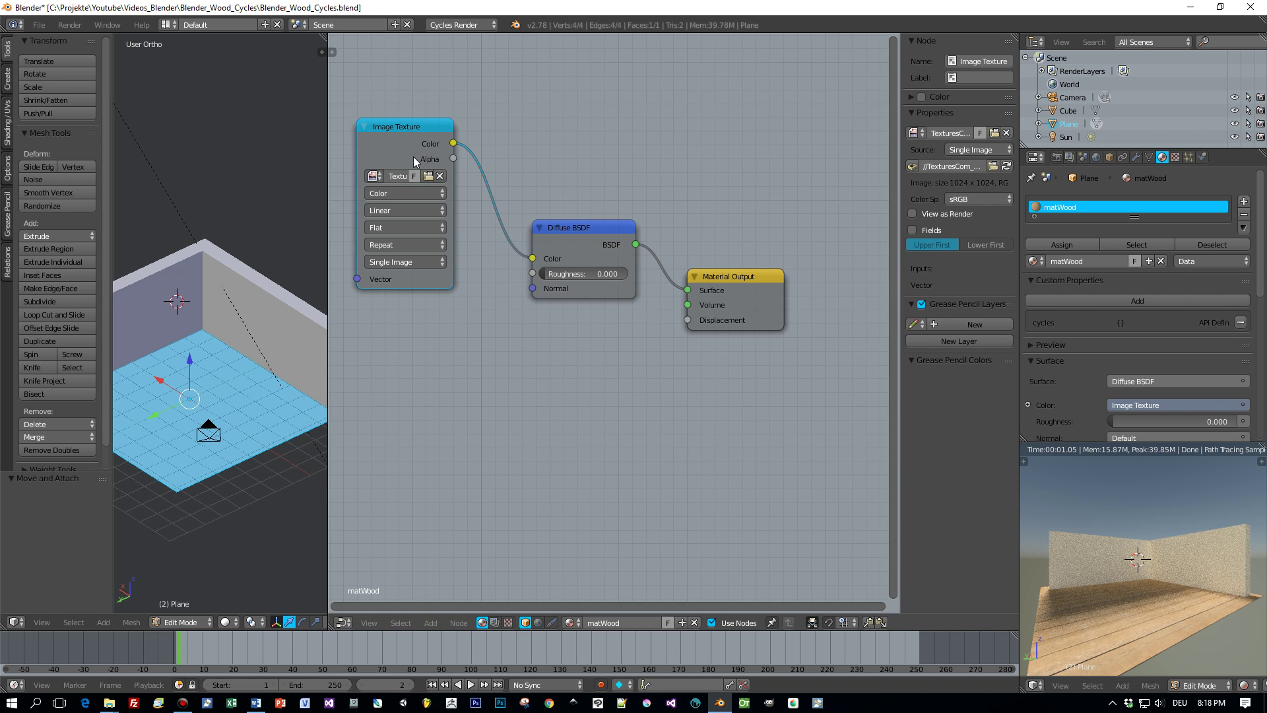
left_click(557, 227)
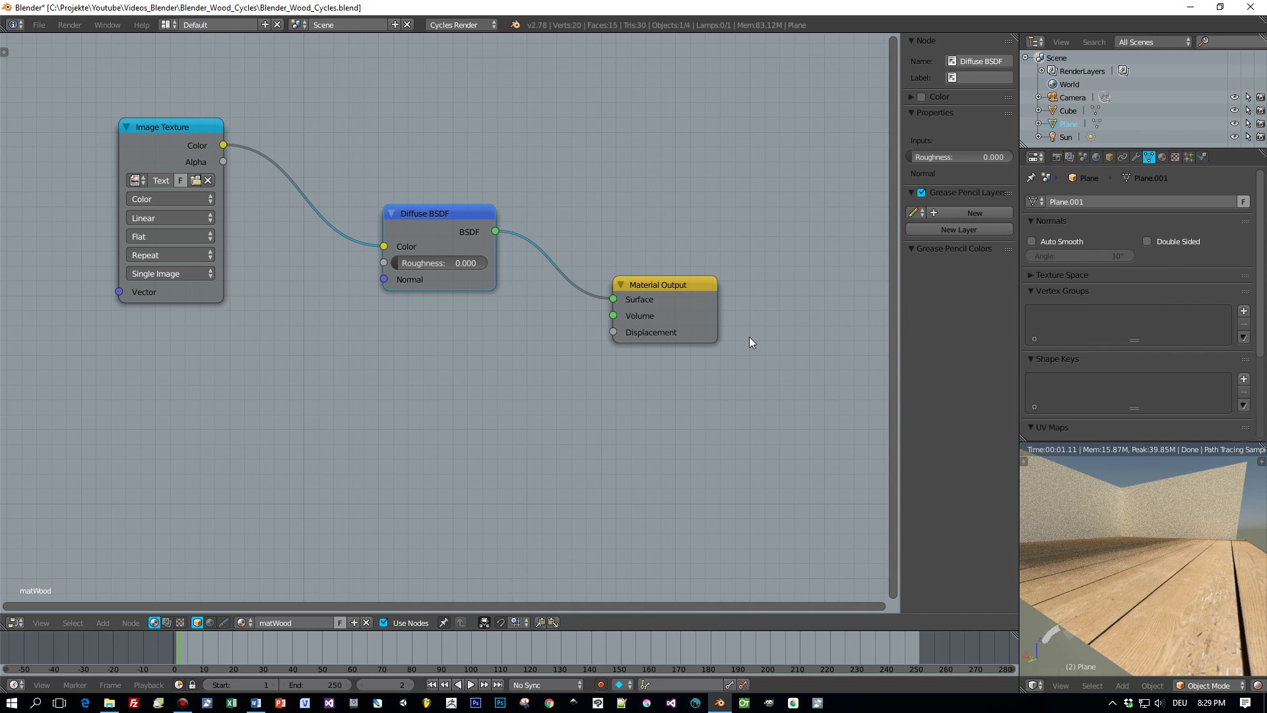
middle_click_drag(1114, 536, 1126, 544)
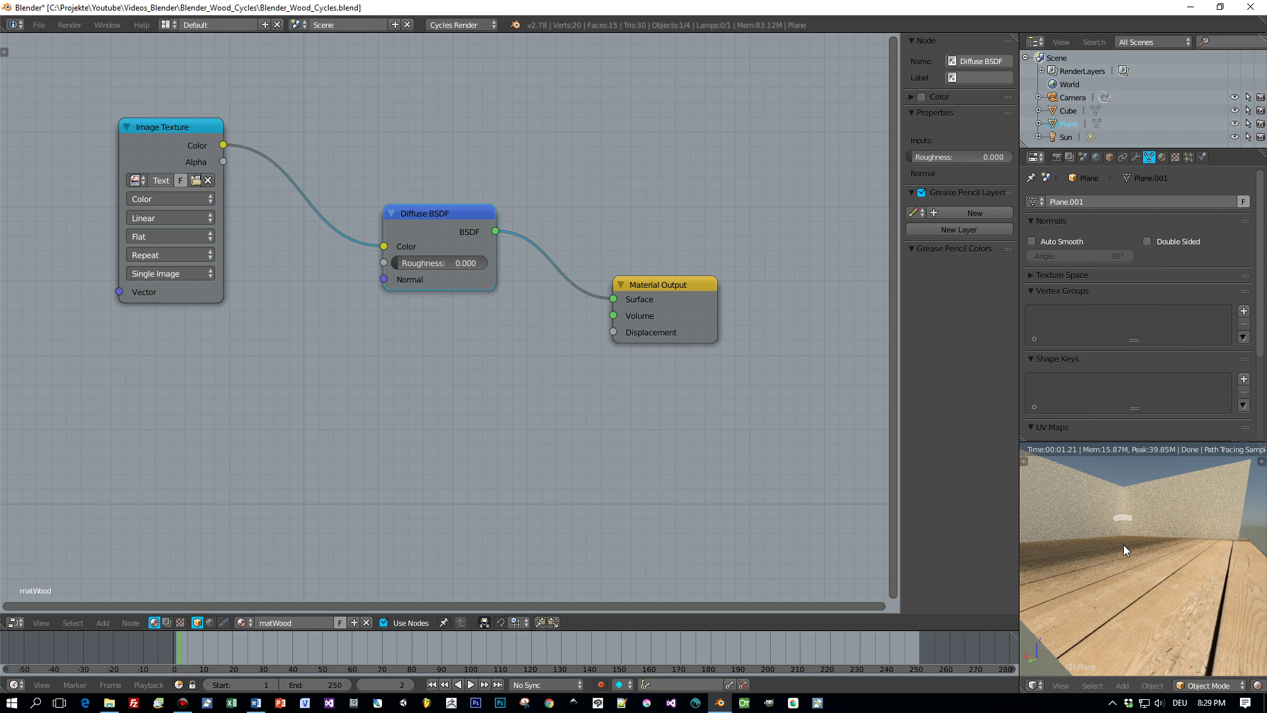
- Add a Bump node, linking image Color to Height and Bump Normal to Diffuse BSDF Normal
key("shift+a")
left_click(359, 426)
type("Bump")
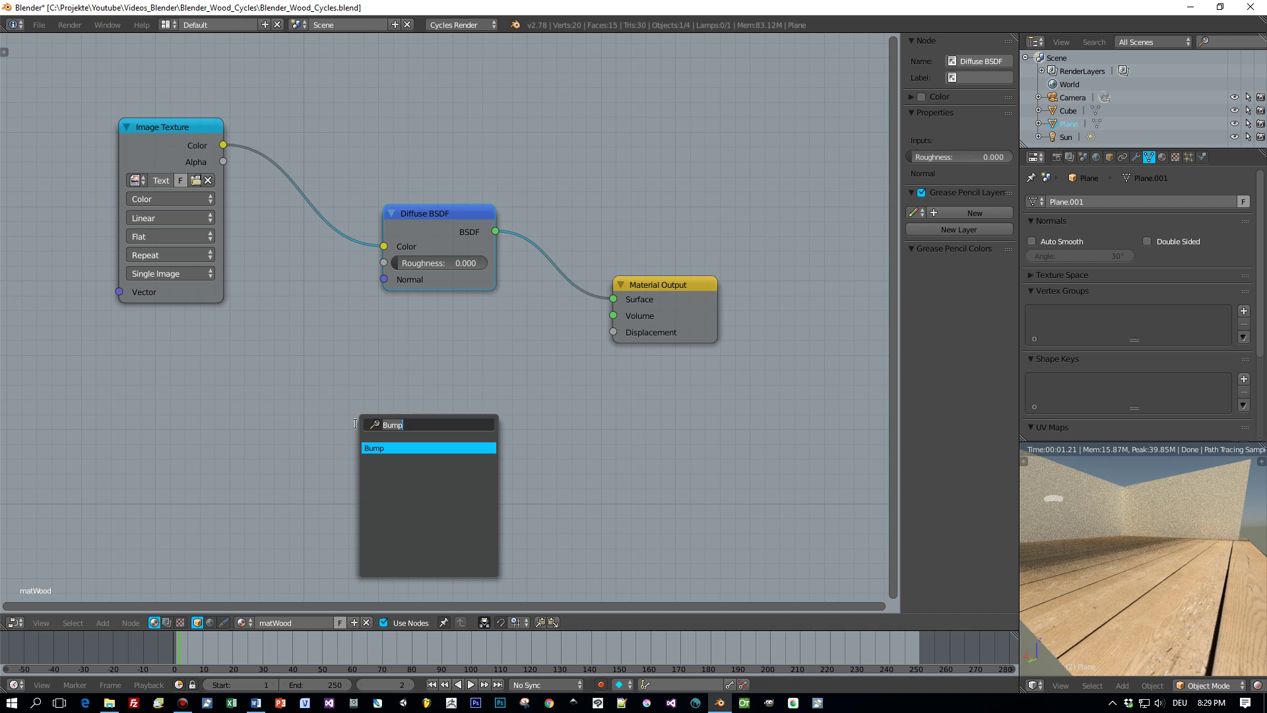
key("Return")
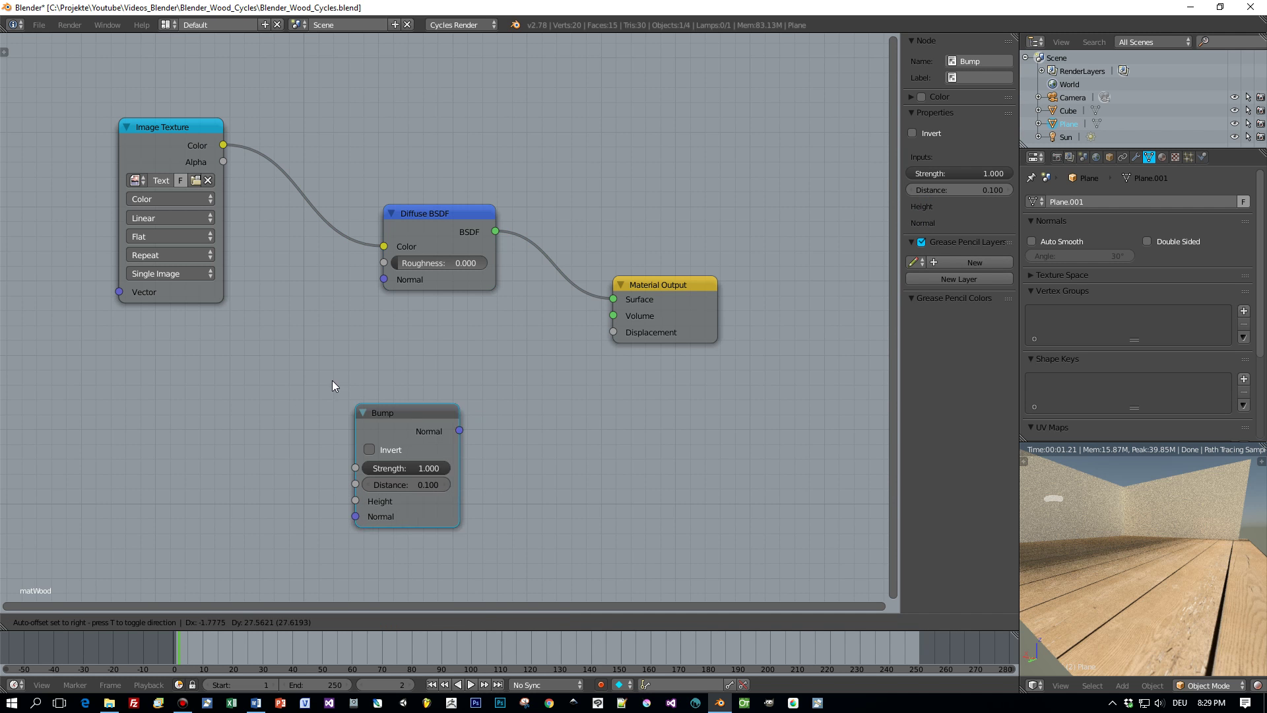
left_click(285, 356)
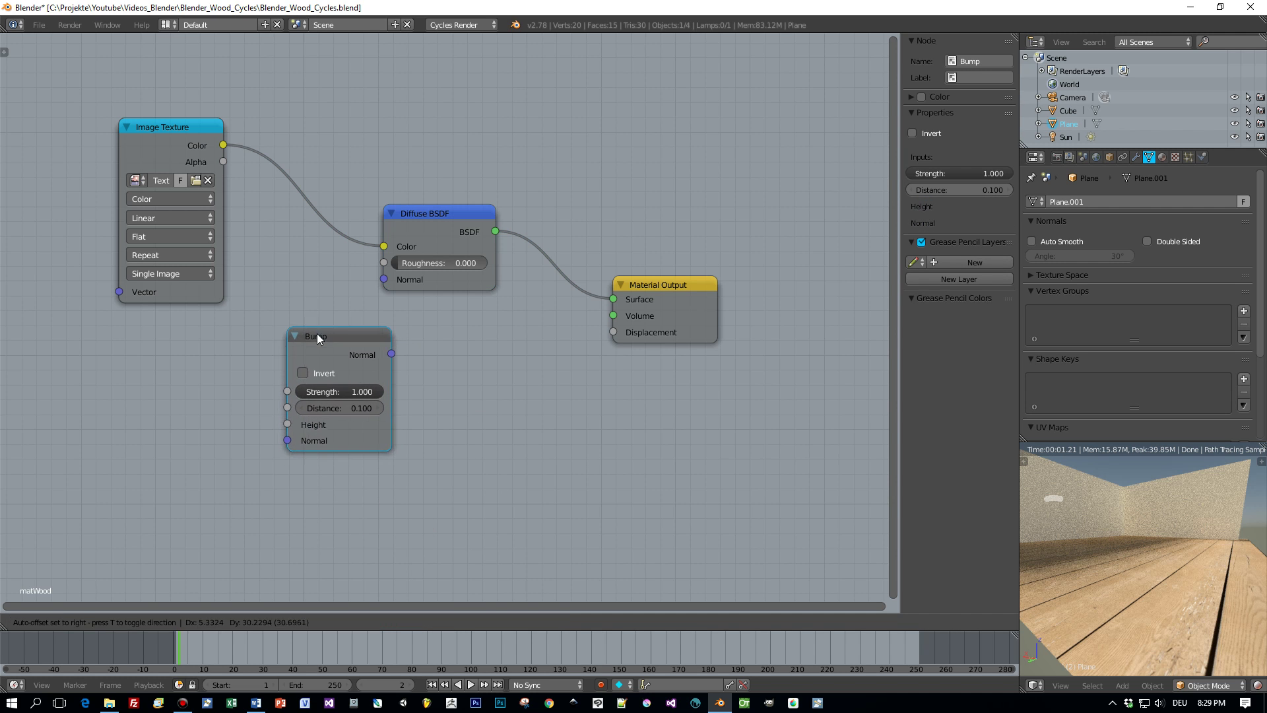
left_click_drag(317, 338, 317, 336)
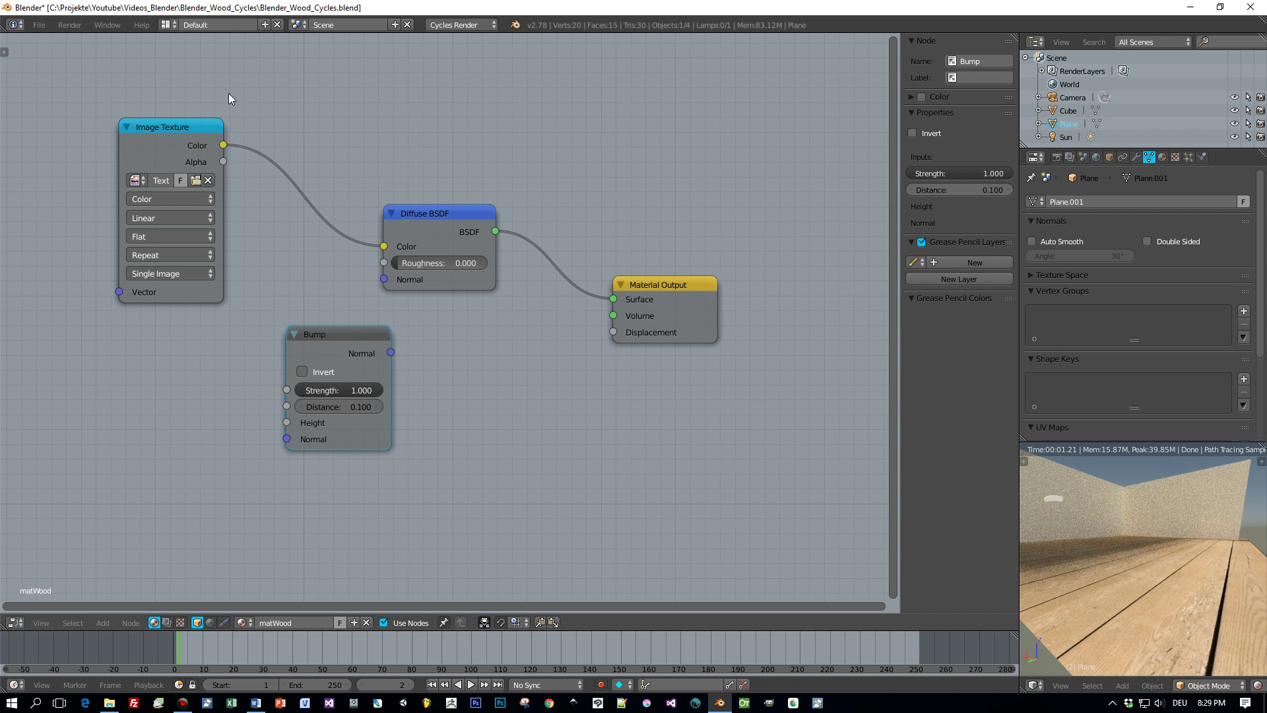
left_click_drag(223, 144, 287, 422)
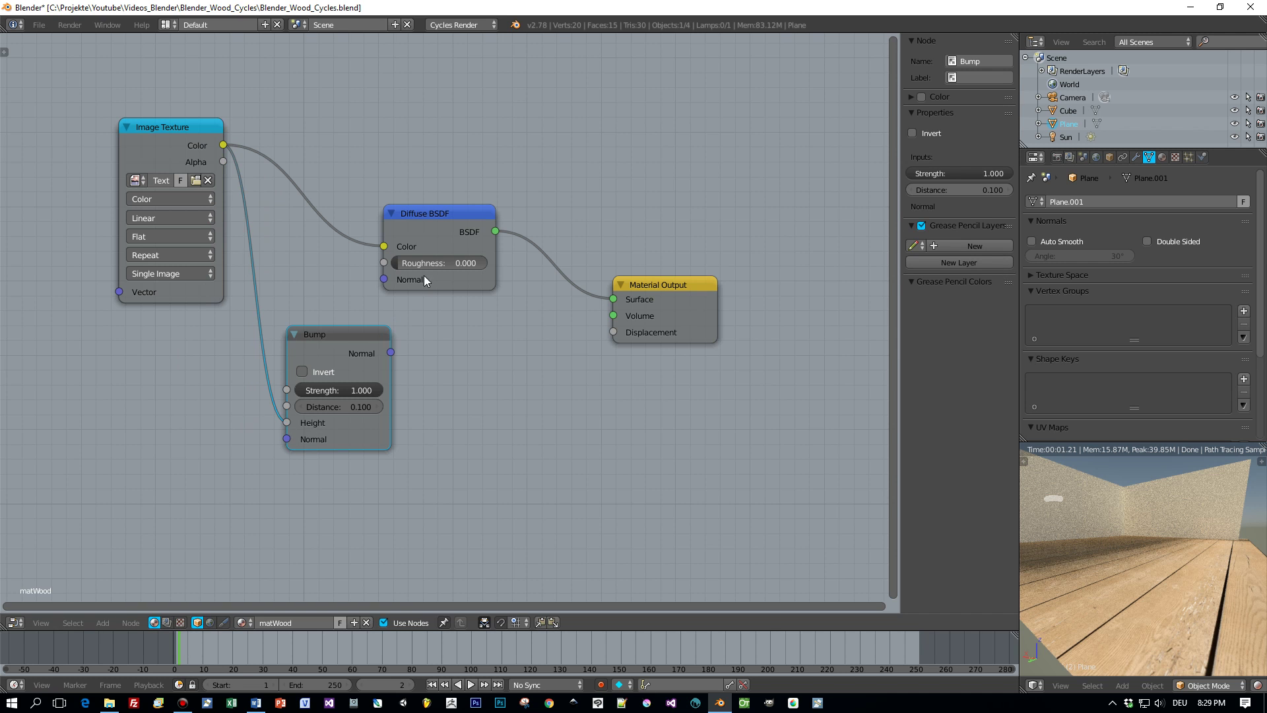
left_click_drag(452, 212, 509, 197)
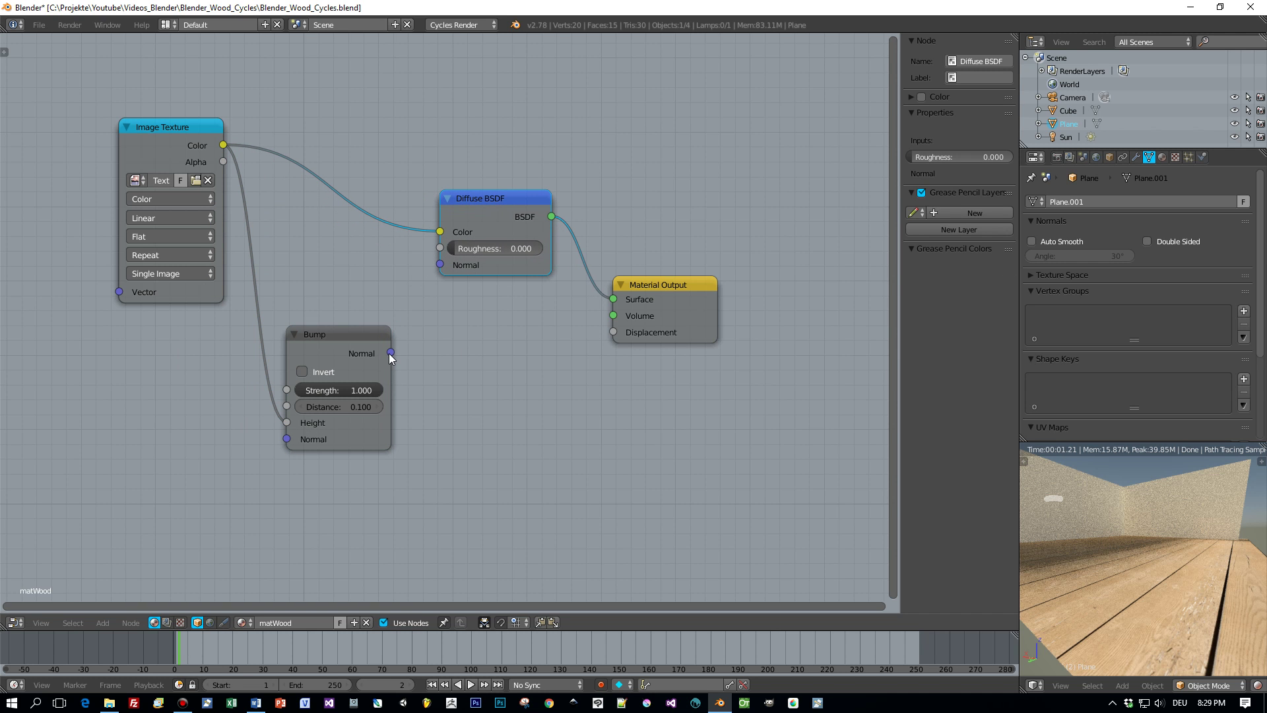
left_click_drag(391, 353, 437, 264)
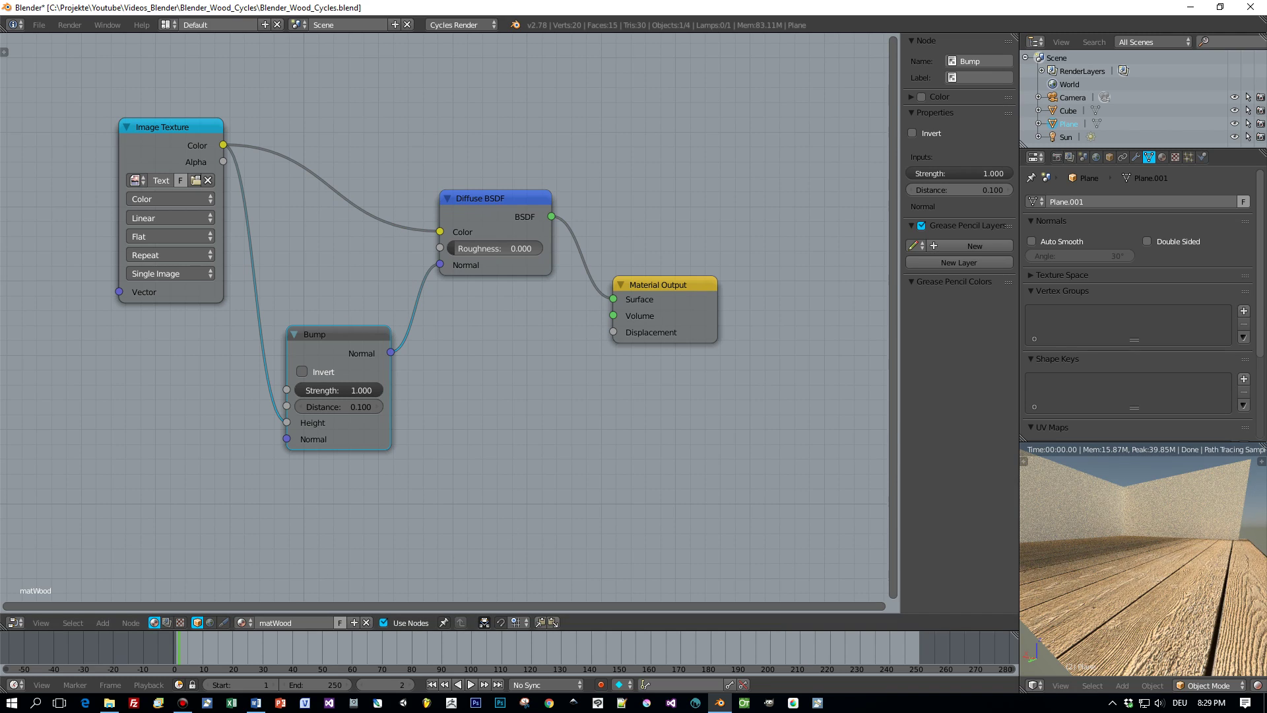
- Lower the Bump node's Strength from 1.000 to 0.336
middle_click_drag(1226, 604, 1218, 588)
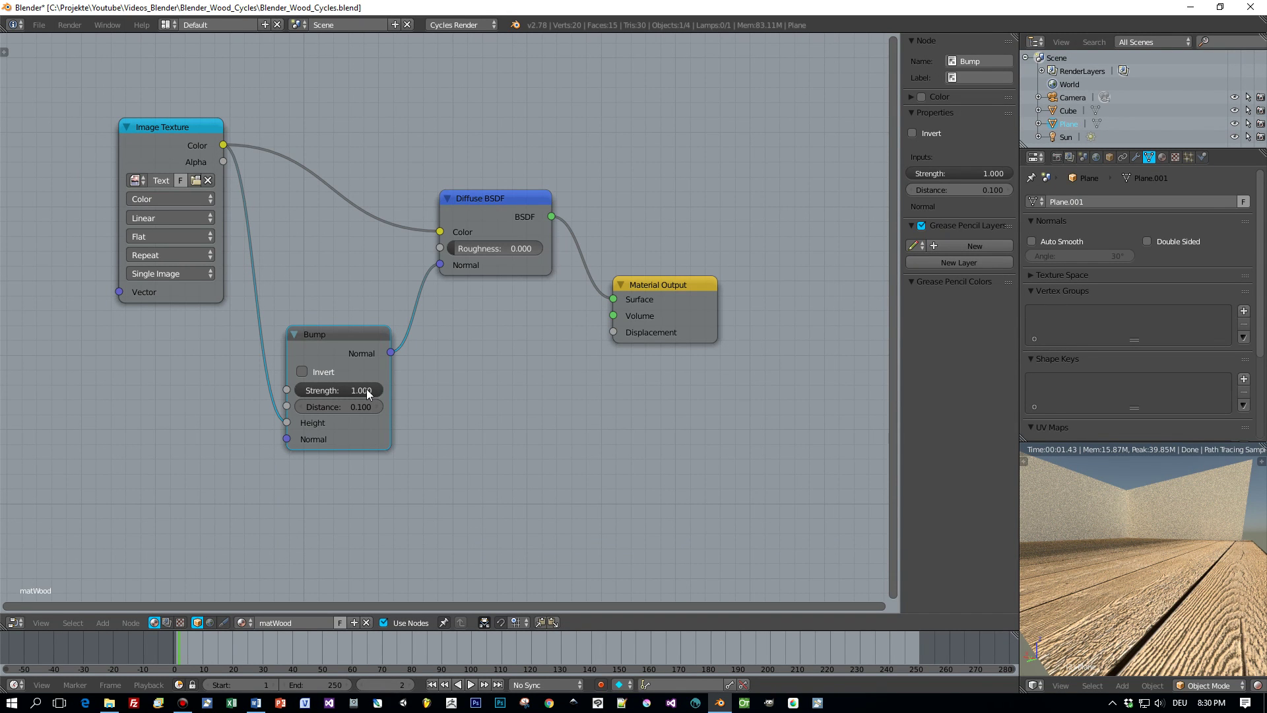
left_click_drag(366, 389, 326, 390)
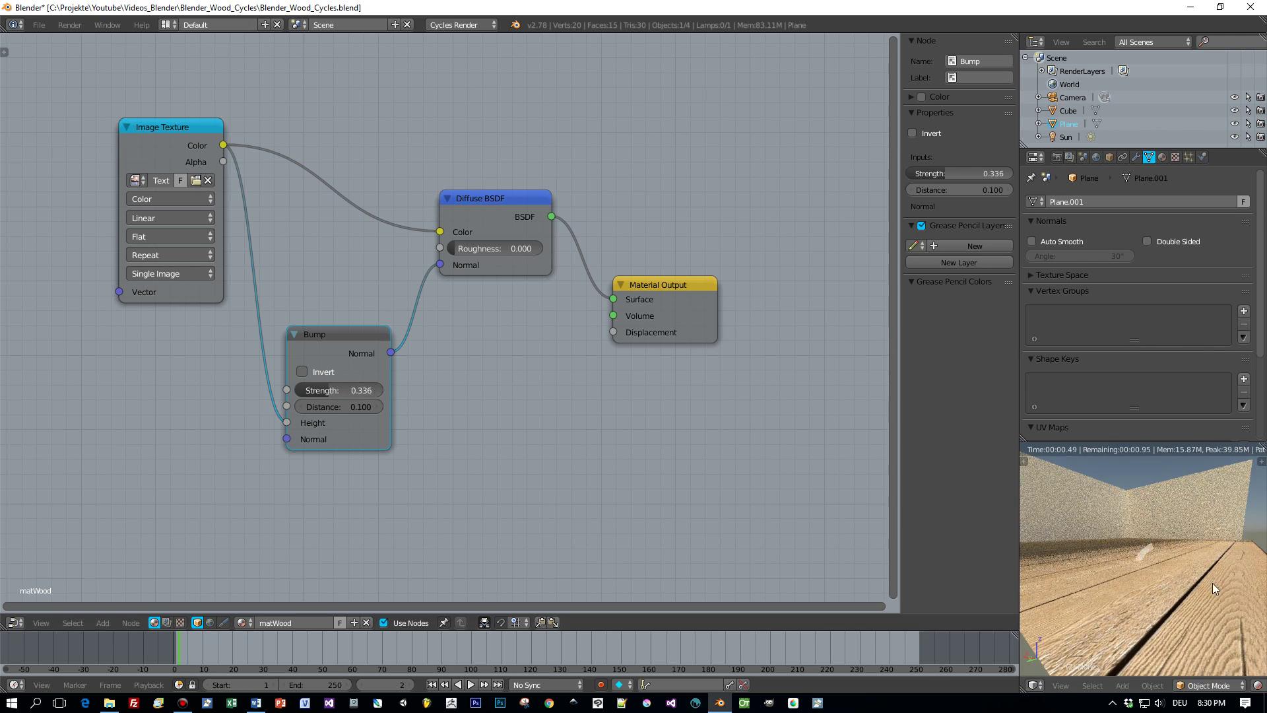
- Keep the Render Performance tiles at 256 and start the final F12 Cycles render
scroll(1222, 585, "down", 4)
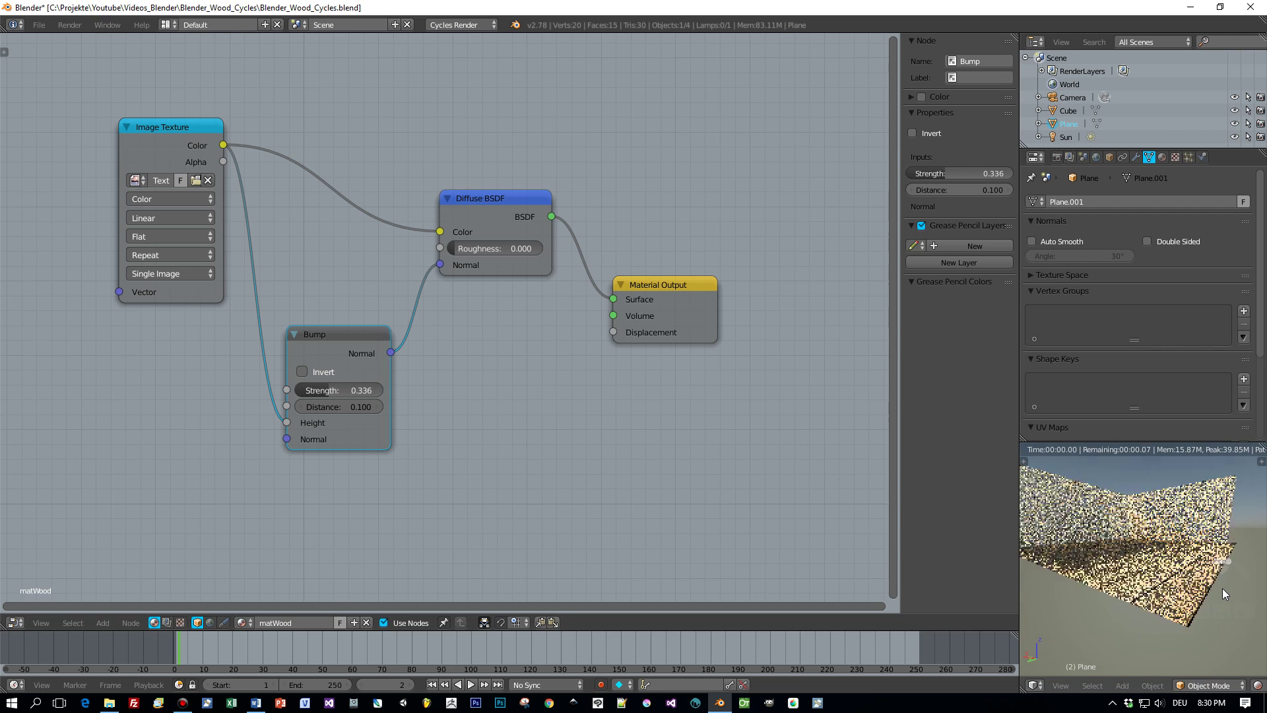
scroll(1222, 589, "up", 4)
left_click(1057, 157)
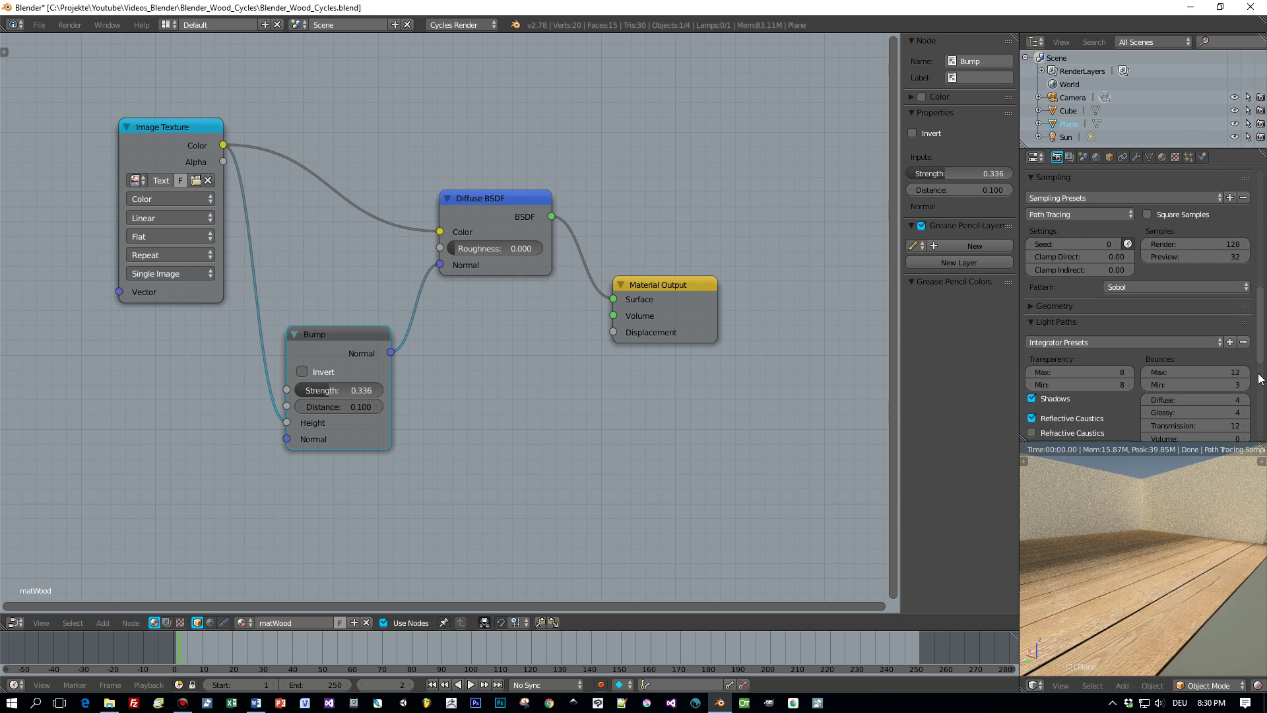
scroll(1231, 369, "down", 10)
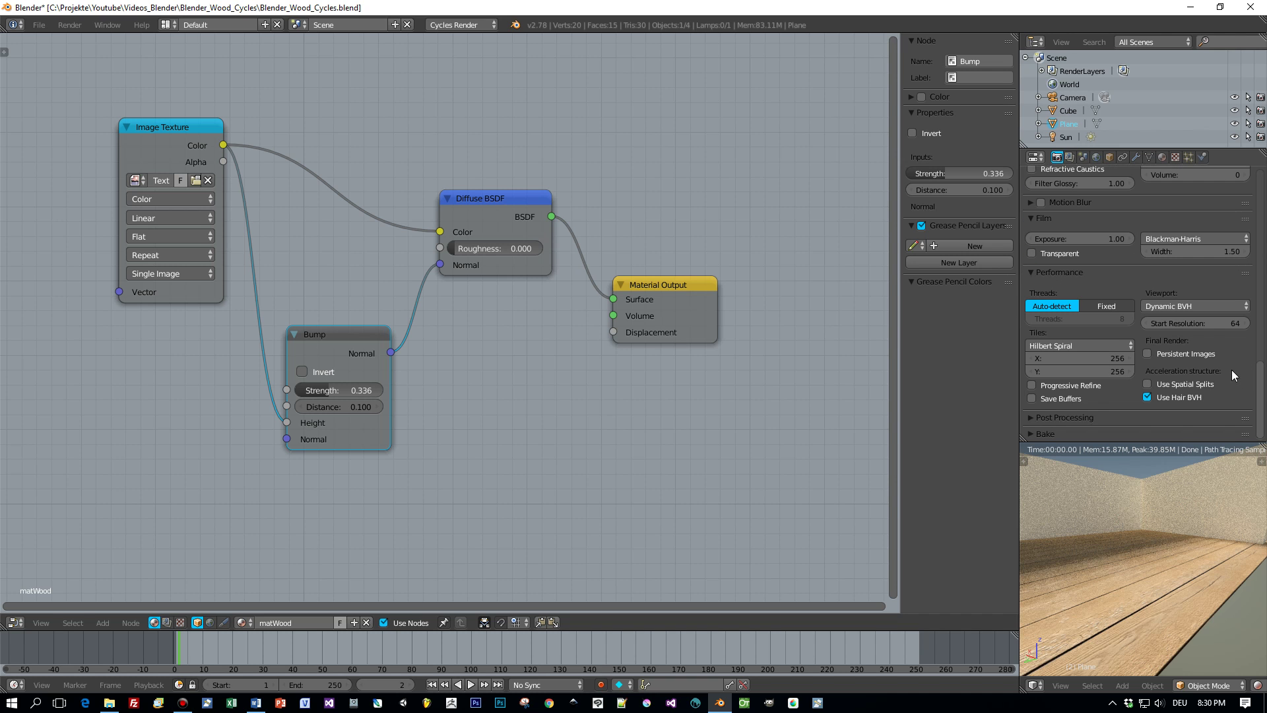
left_click(1106, 359)
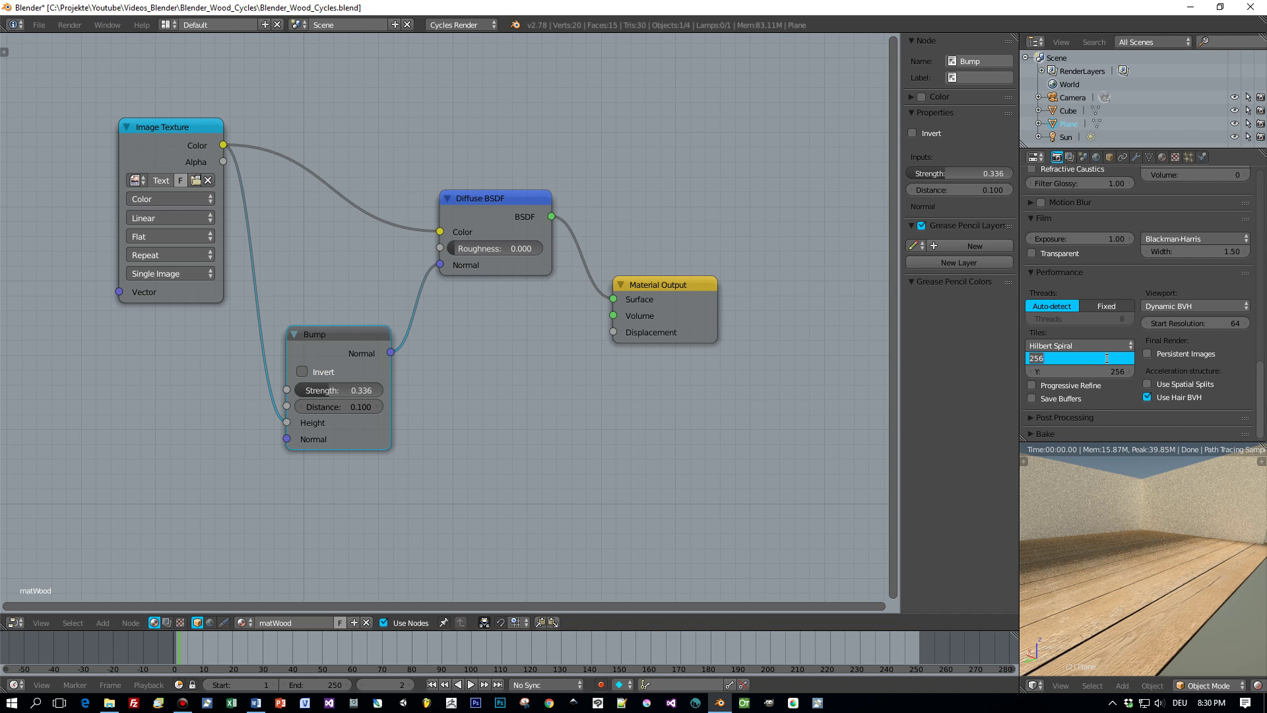
key("Escape")
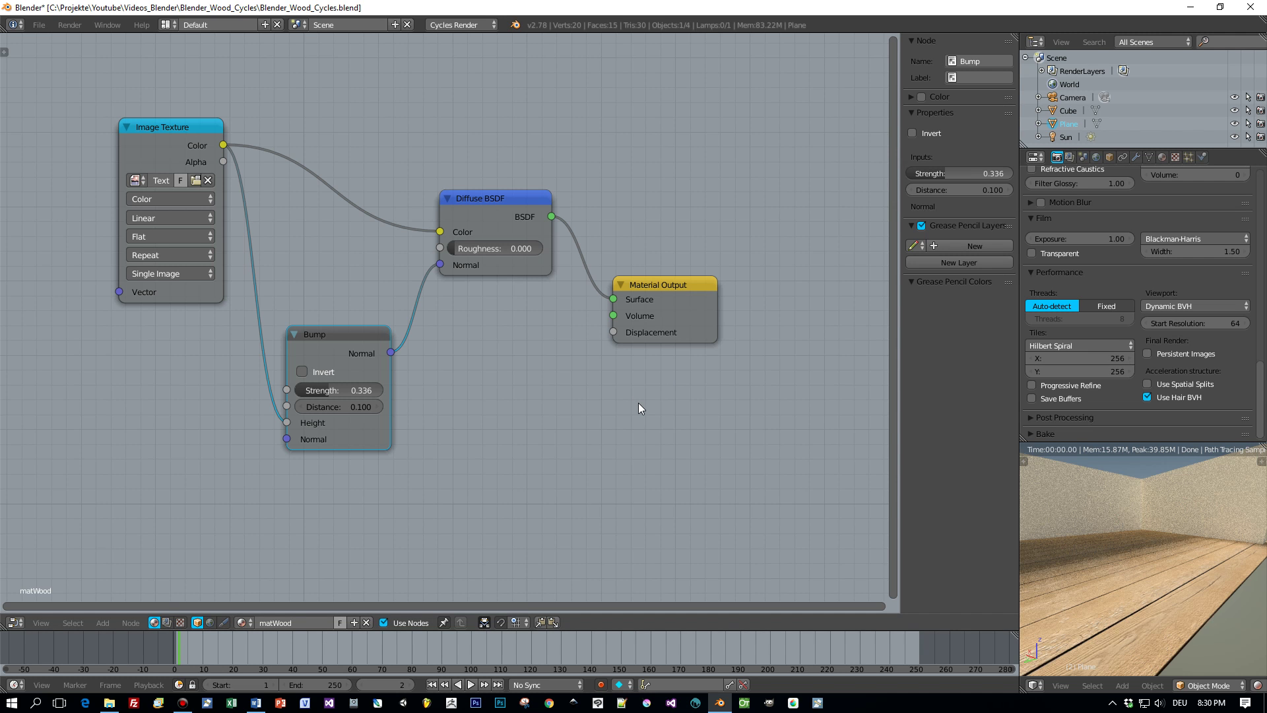
key("F12")
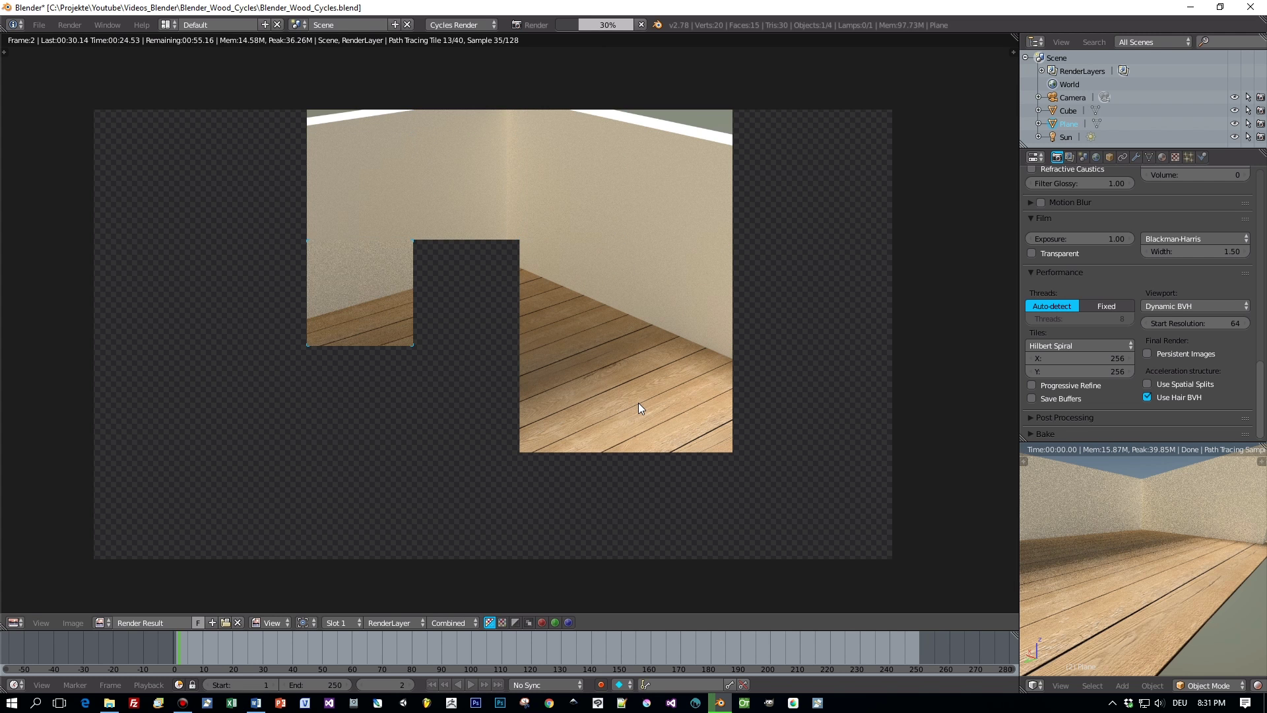
- Zoom into the Render Result to inspect the nearly finished room-corner render
scroll(1135, 297, "up", 10)
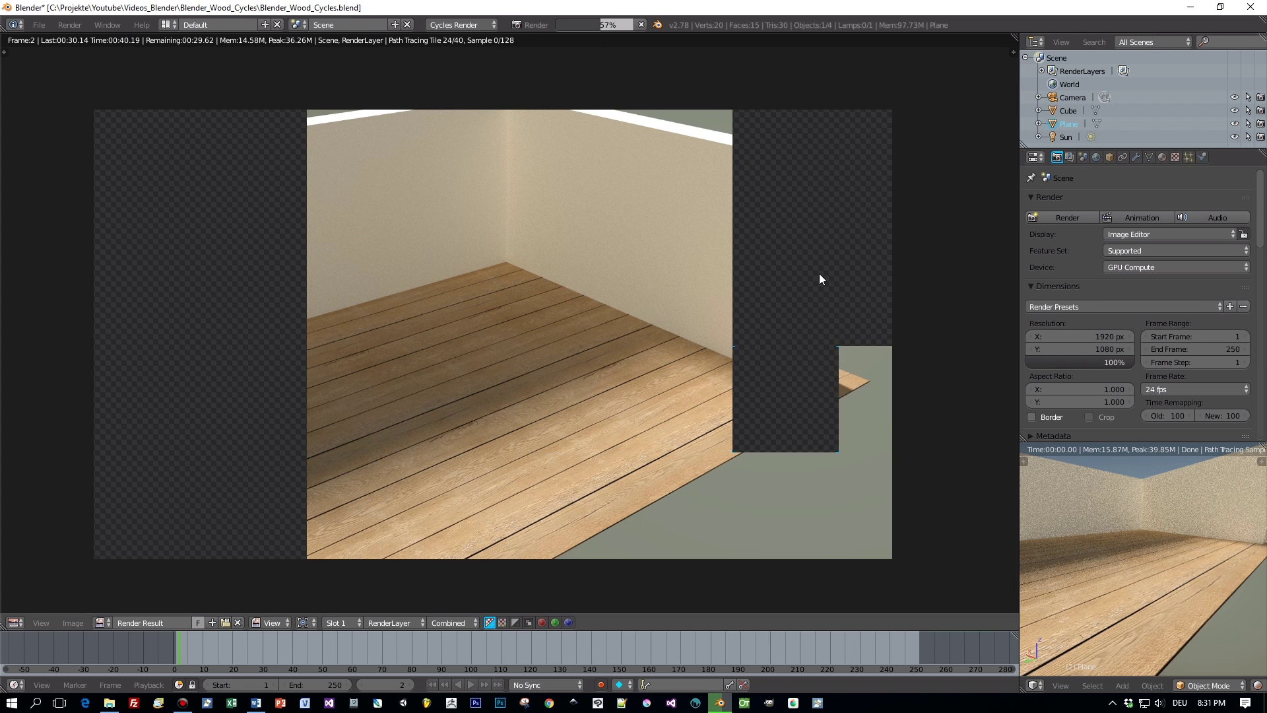
scroll(783, 304, "up", 1)
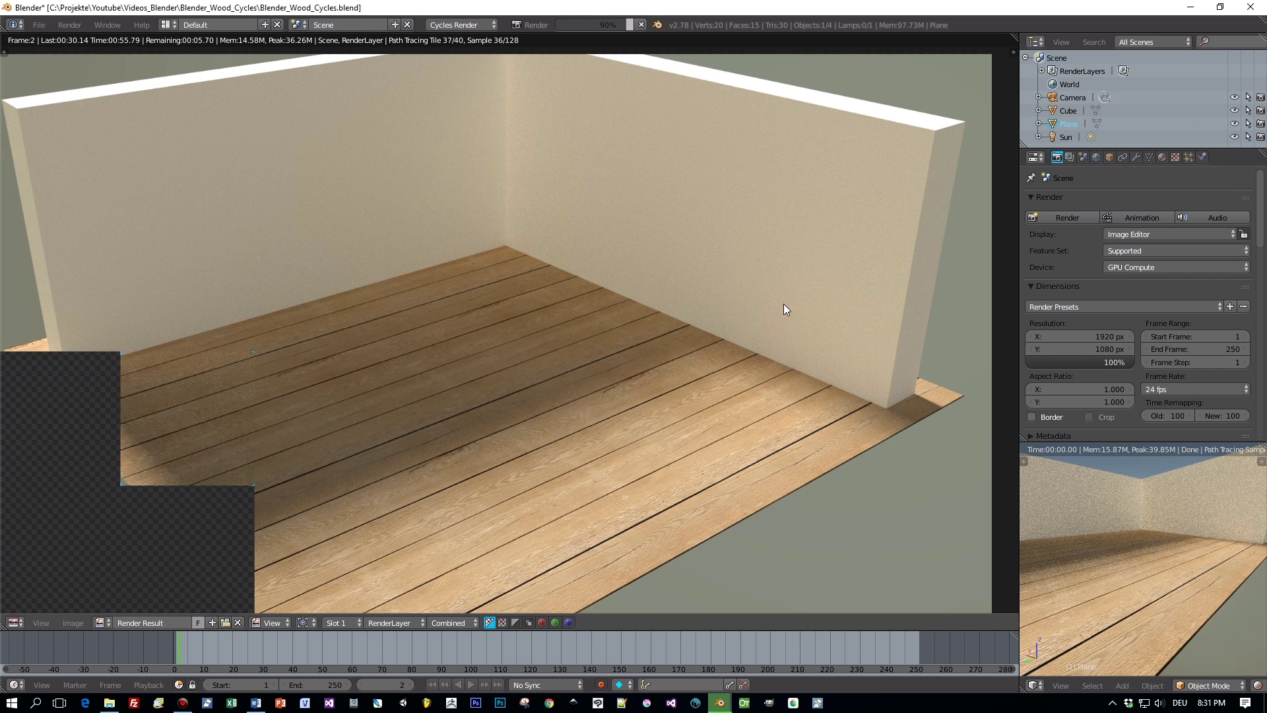